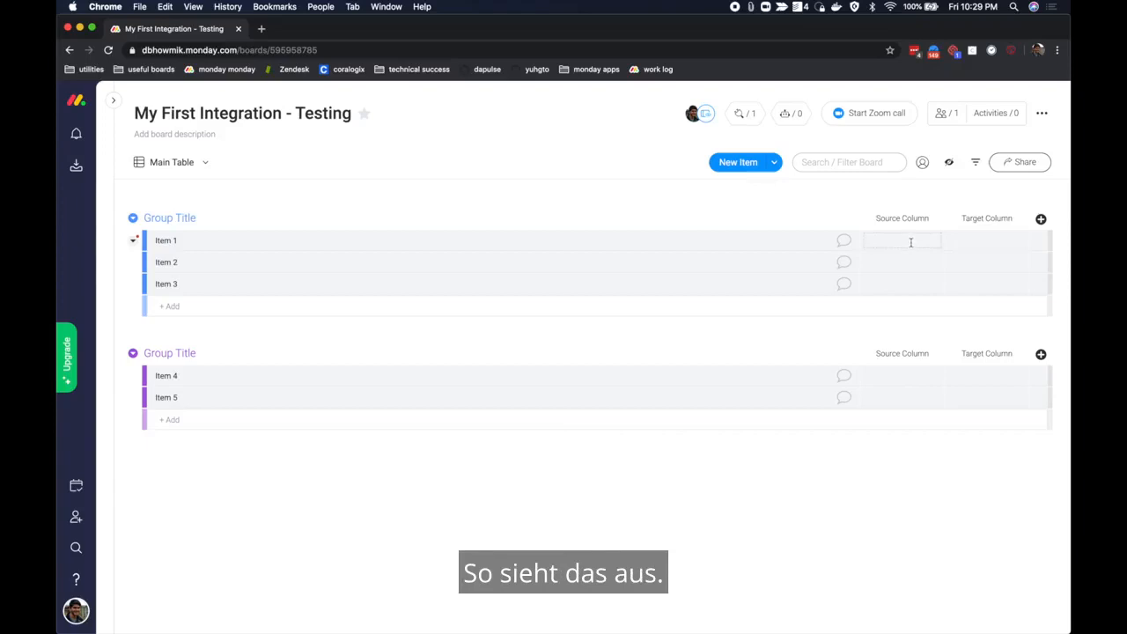
- Enter "hello world" in Item 1's Source Column and look over the open editor, terminal and board windows
type("hello world")
key("Return")
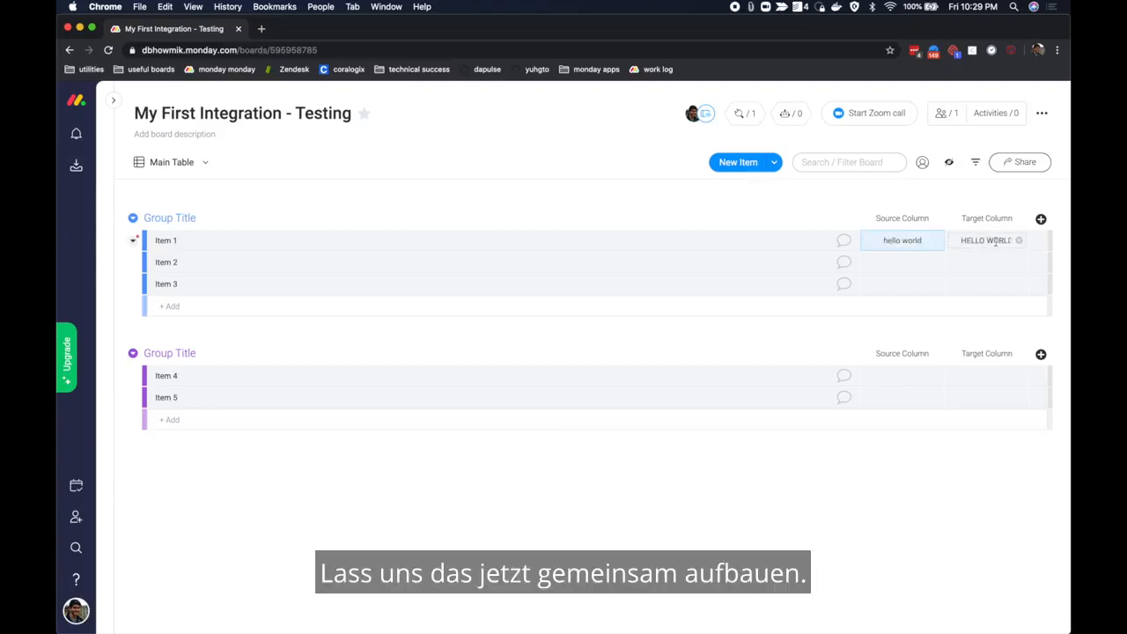
key("ctrl+Up")
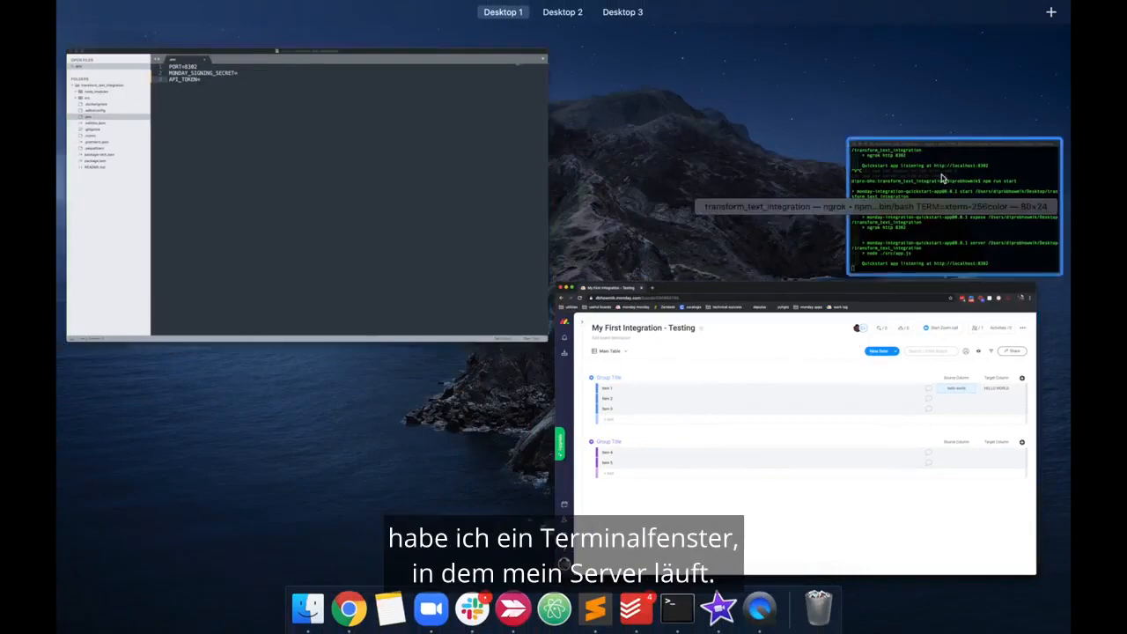
left_click(562, 530)
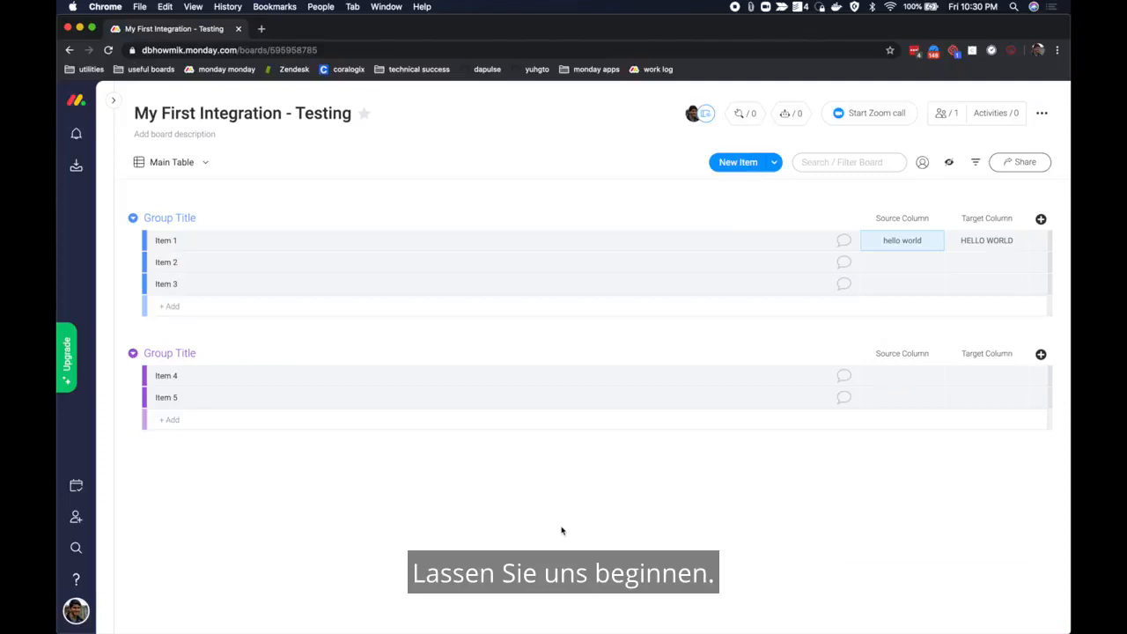
- Create a new app in the account's developer area and name it "My First App"
left_click(76, 610)
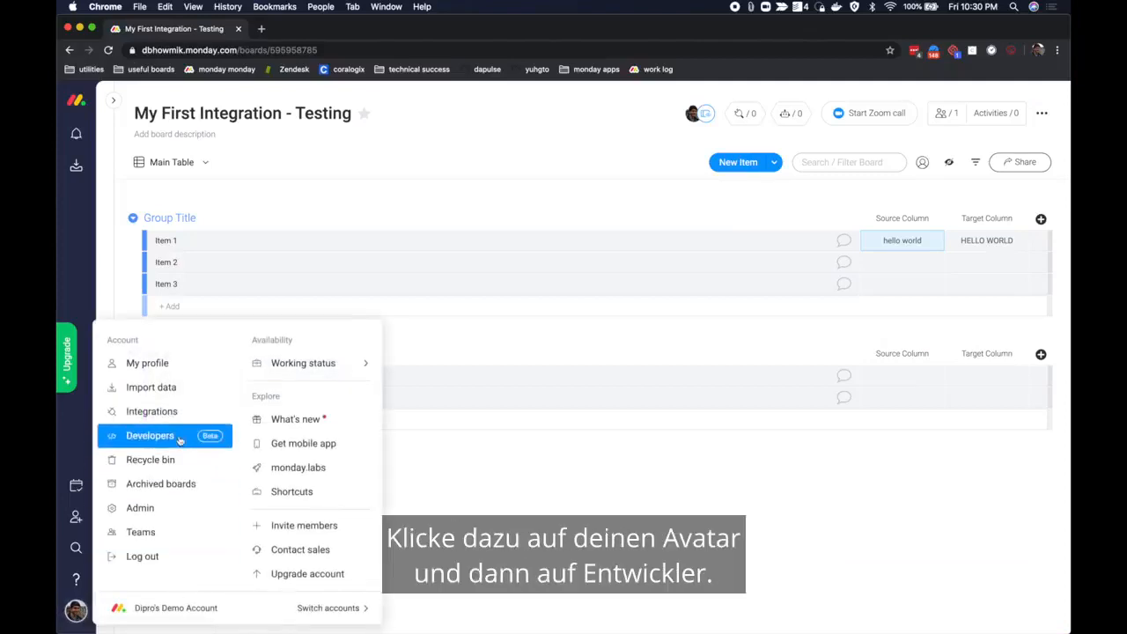
left_click(179, 440)
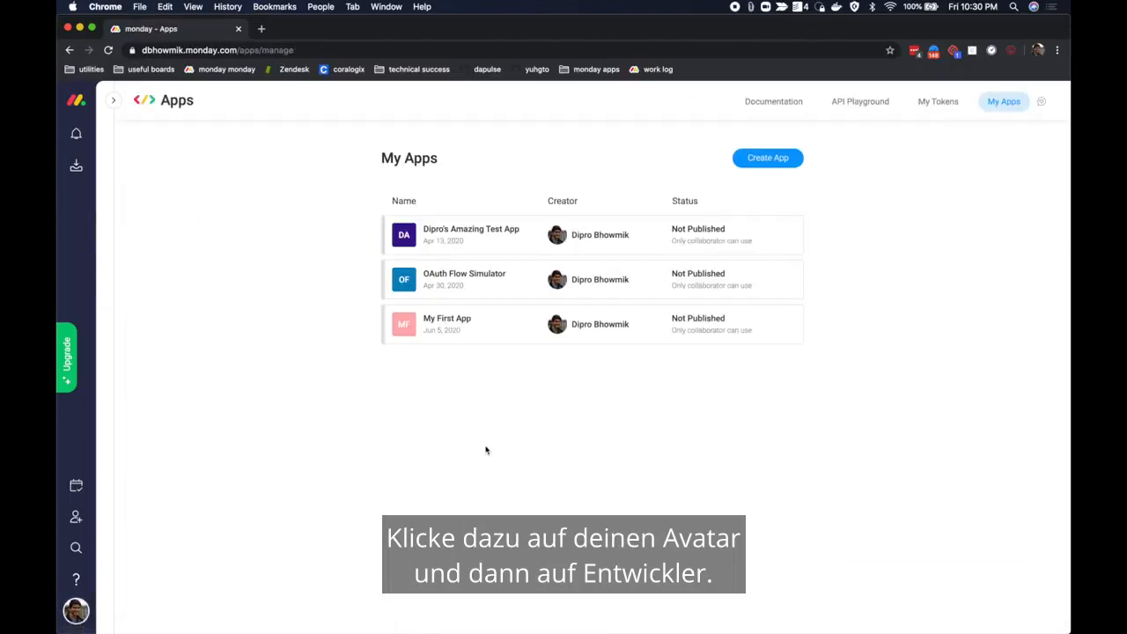
left_click(776, 161)
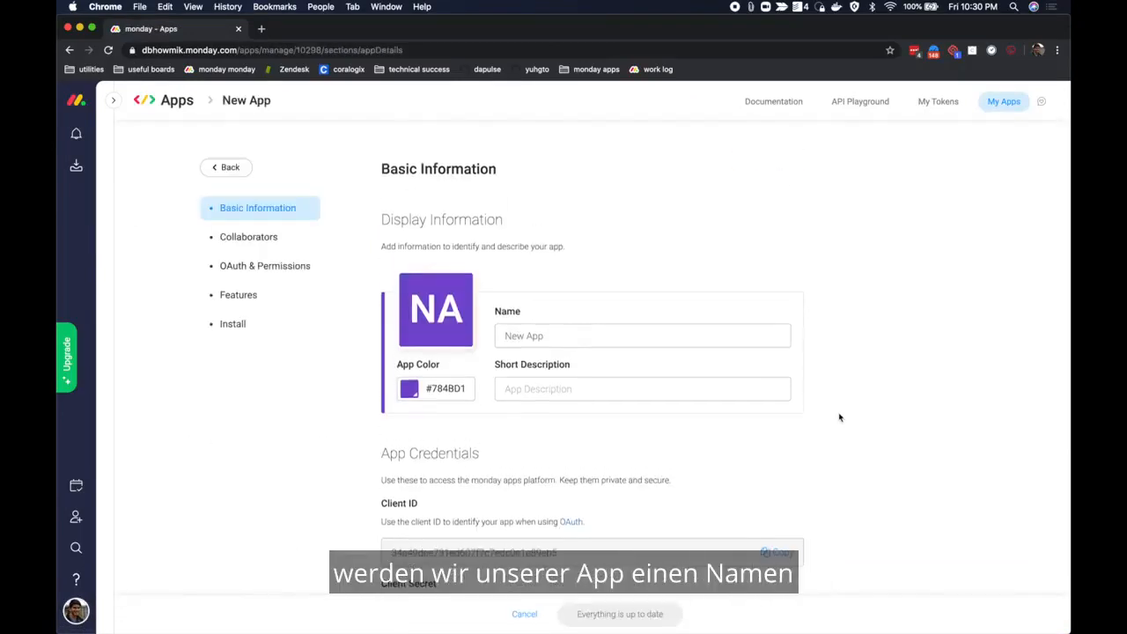
triple_click(554, 330)
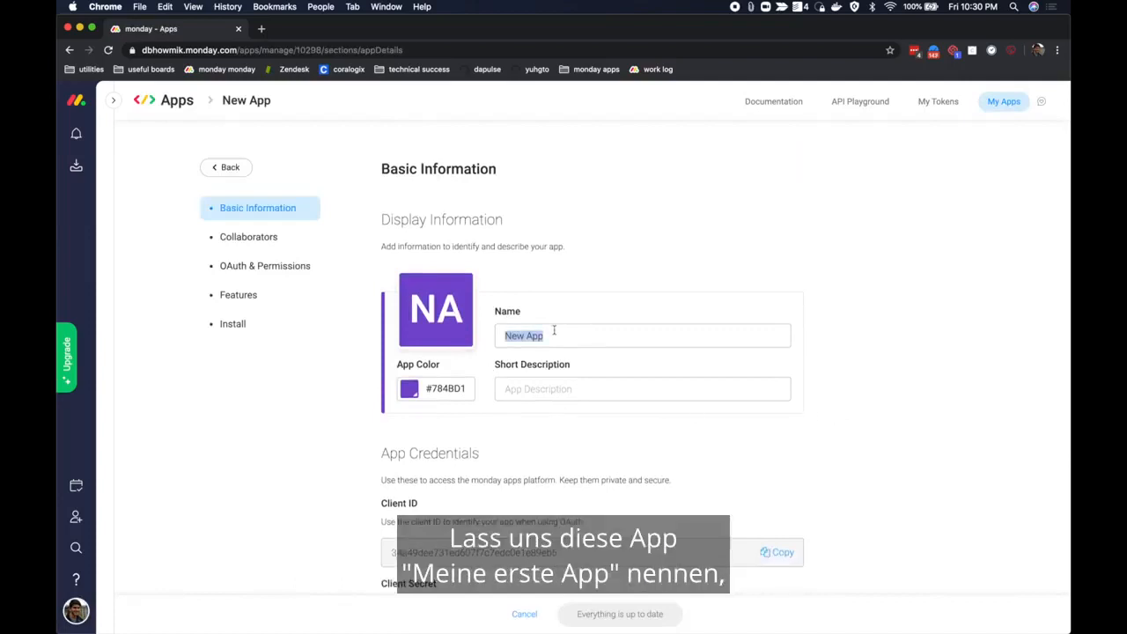
type("My First App")
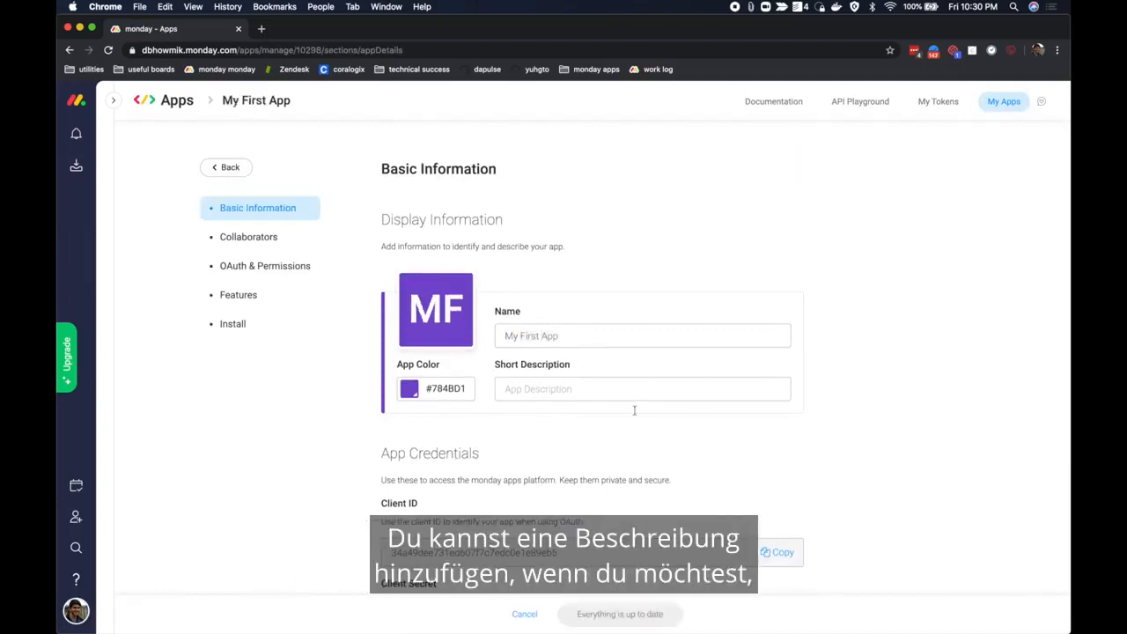
scroll(657, 443, "down", 2)
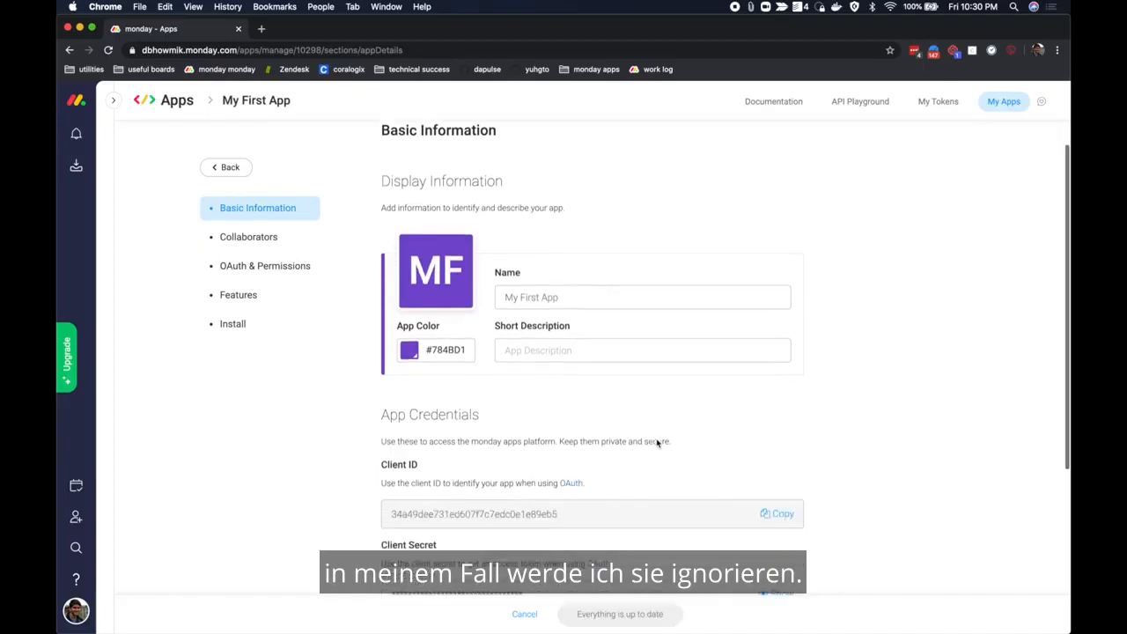
scroll(857, 378, "up", 2)
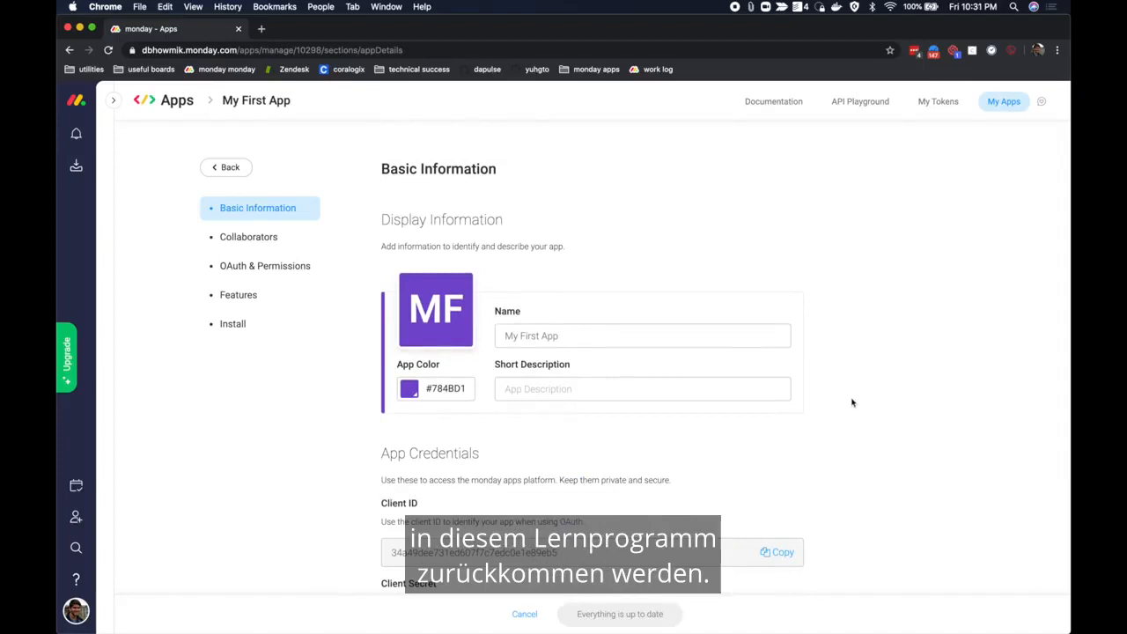
- Grant the app the boards:read and boards:write OAuth scopes and save the permissions
left_click(264, 264)
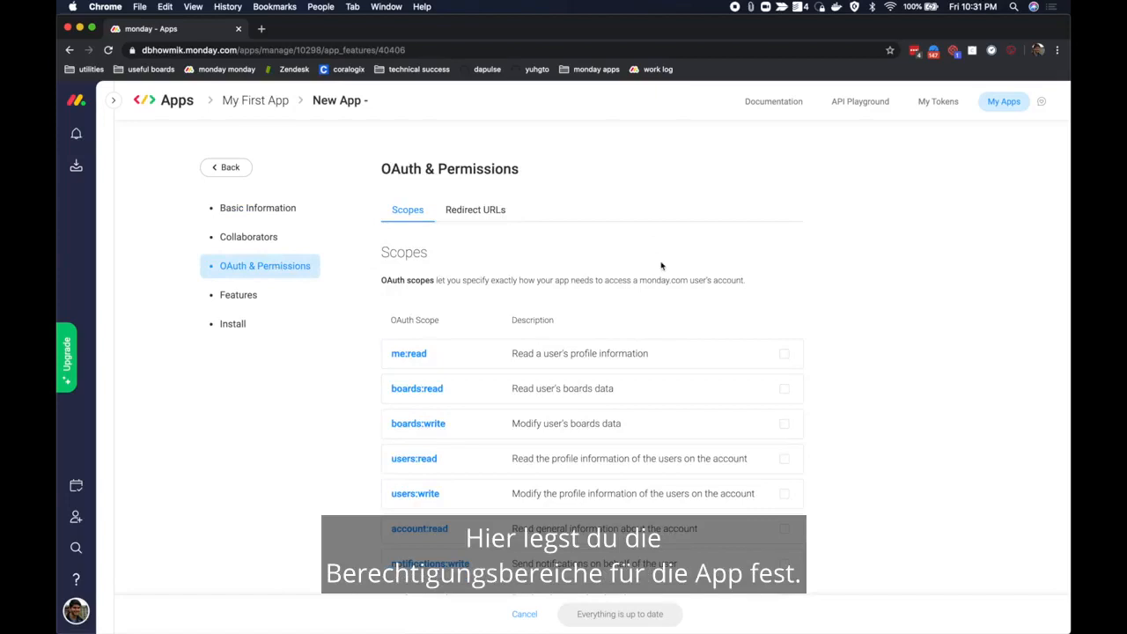
left_click(784, 388)
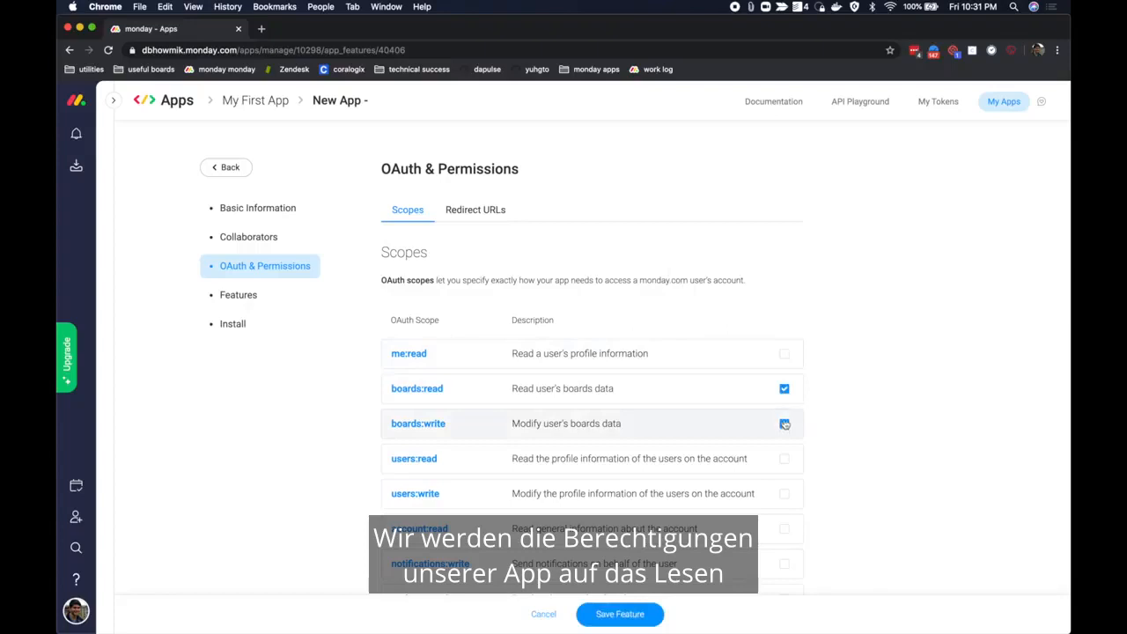
left_click(783, 423)
left_click(634, 615)
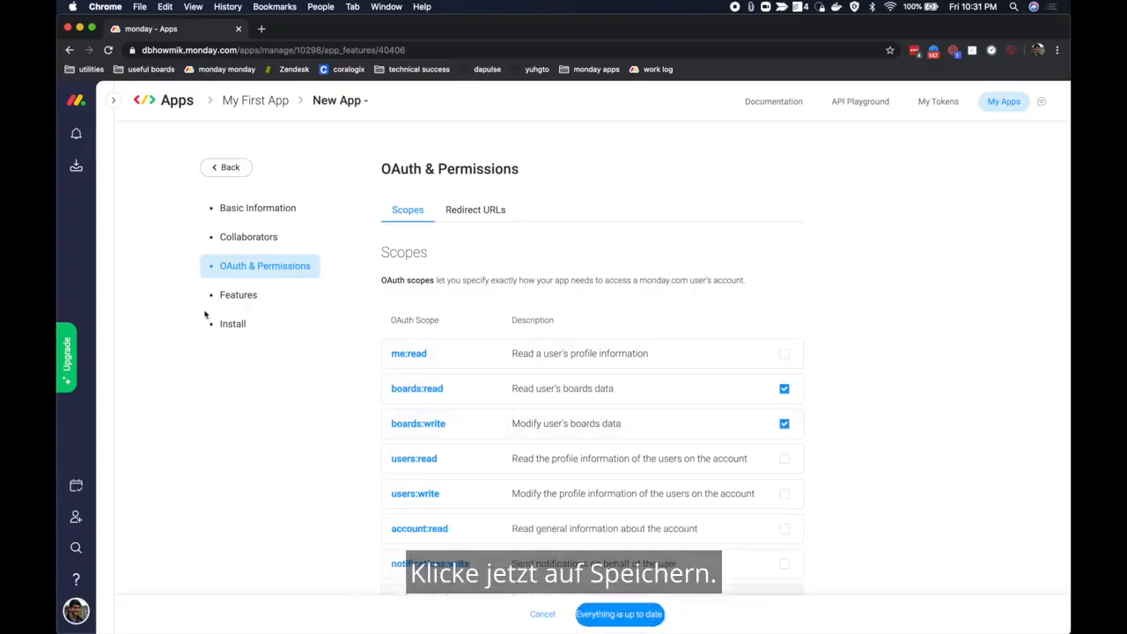
- Add an Integrations feature to My First App
left_click(260, 298)
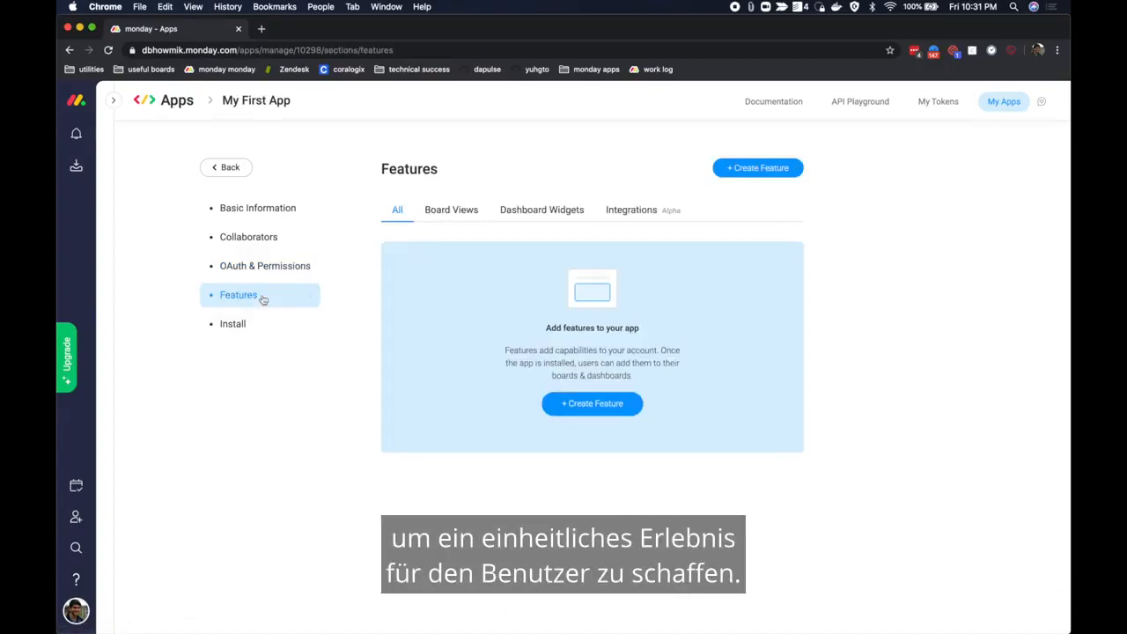
left_click(759, 168)
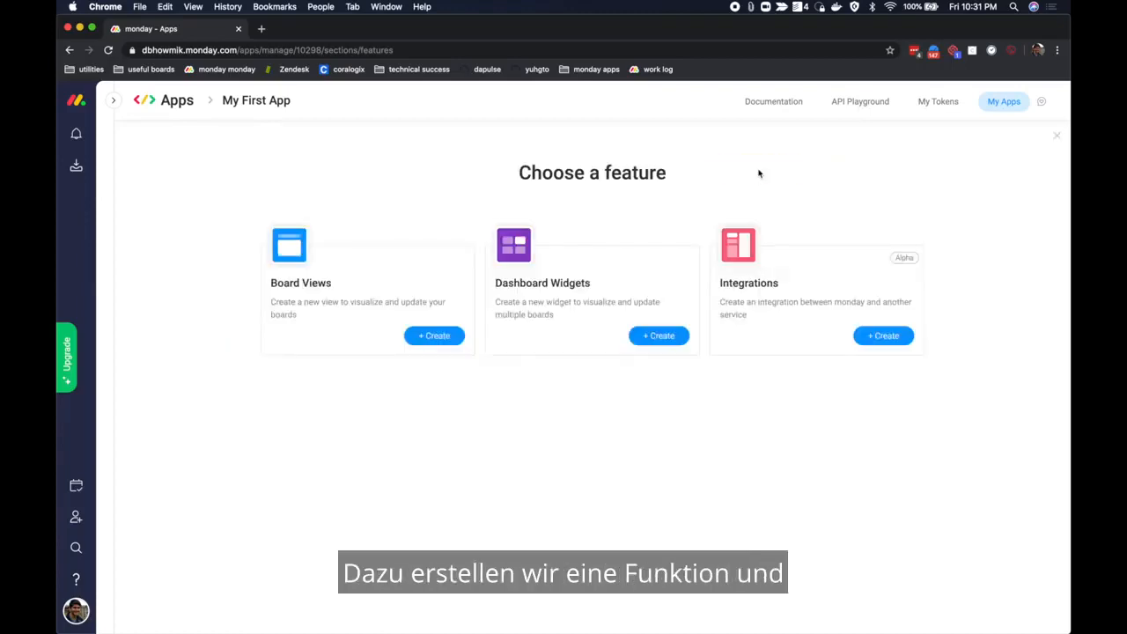
left_click(889, 336)
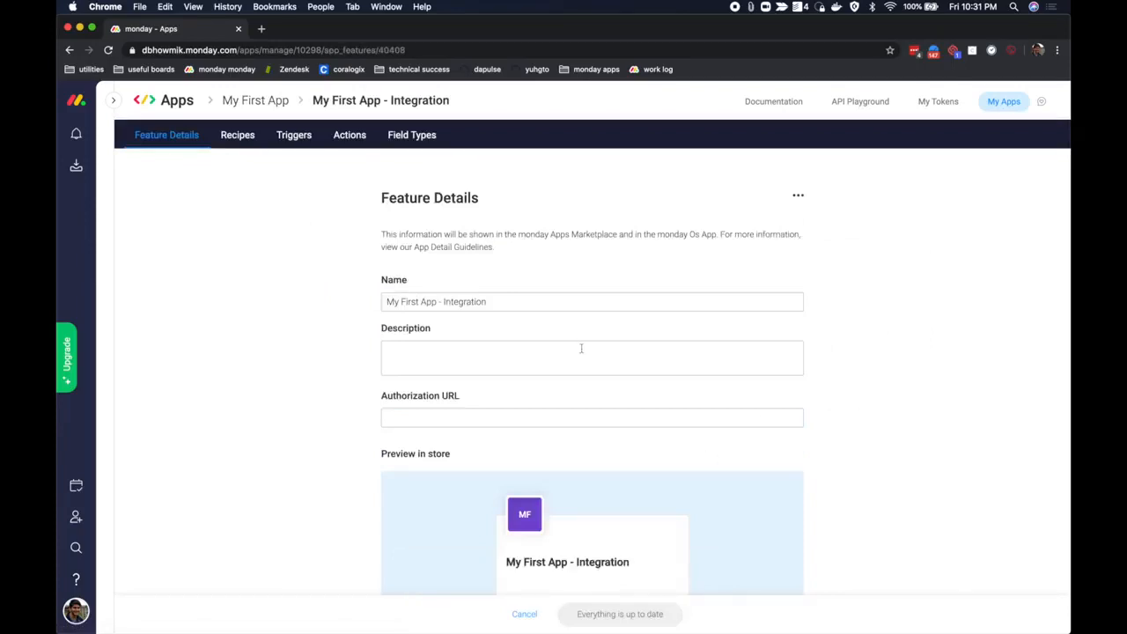
- Rename the integration feature to "Text Transformer" and save it
left_click(512, 302)
key("super+a")
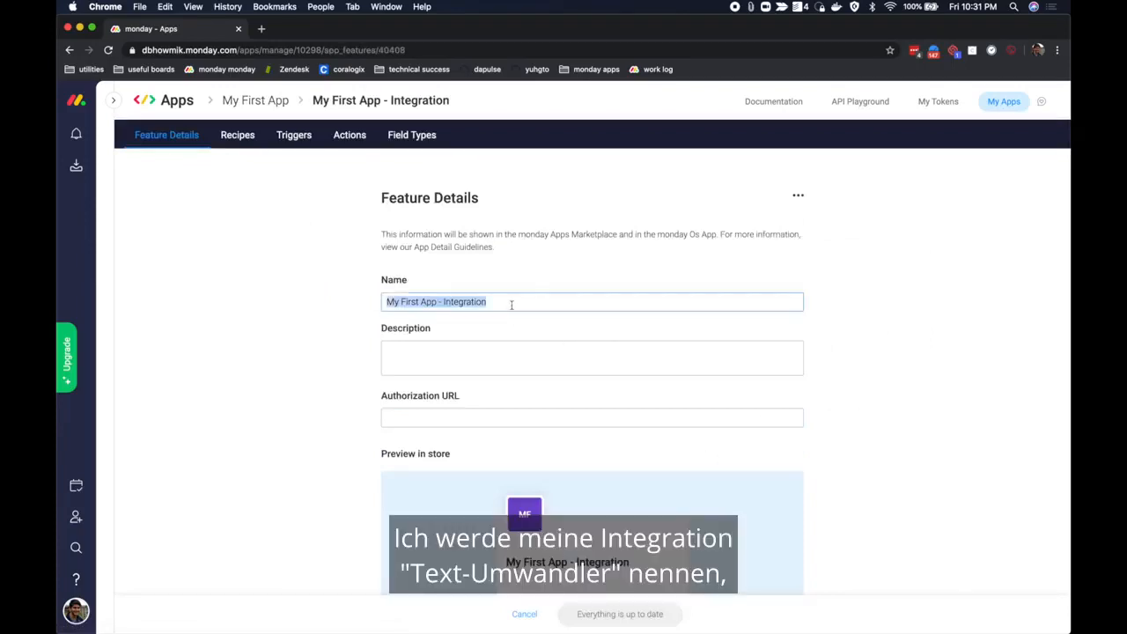
type("Tex")
type("t Transformer")
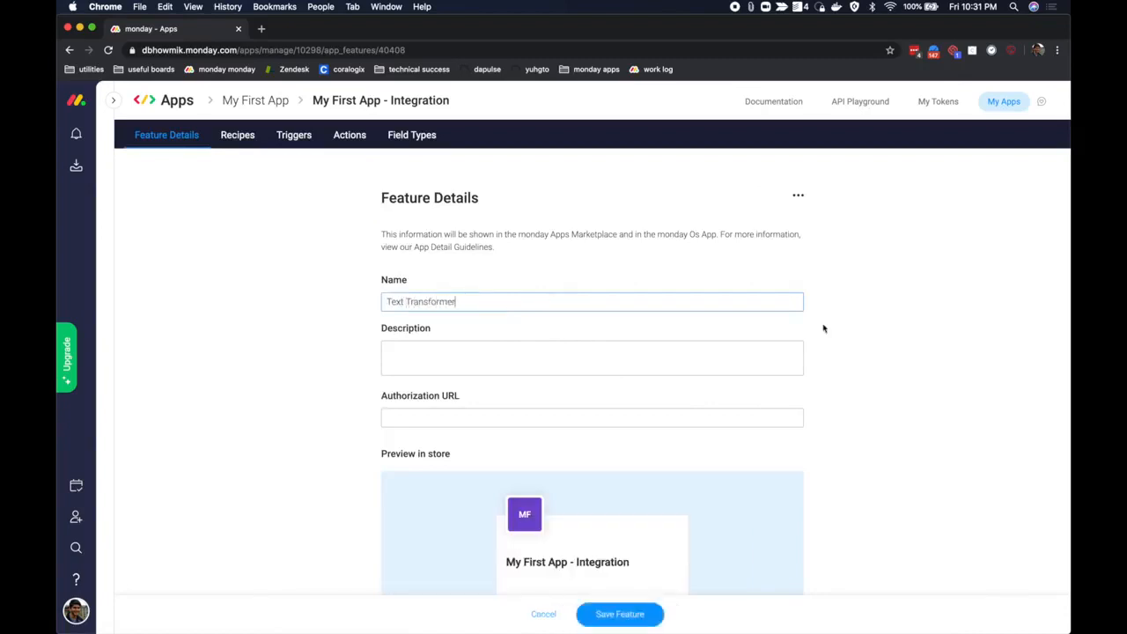
left_click(842, 331)
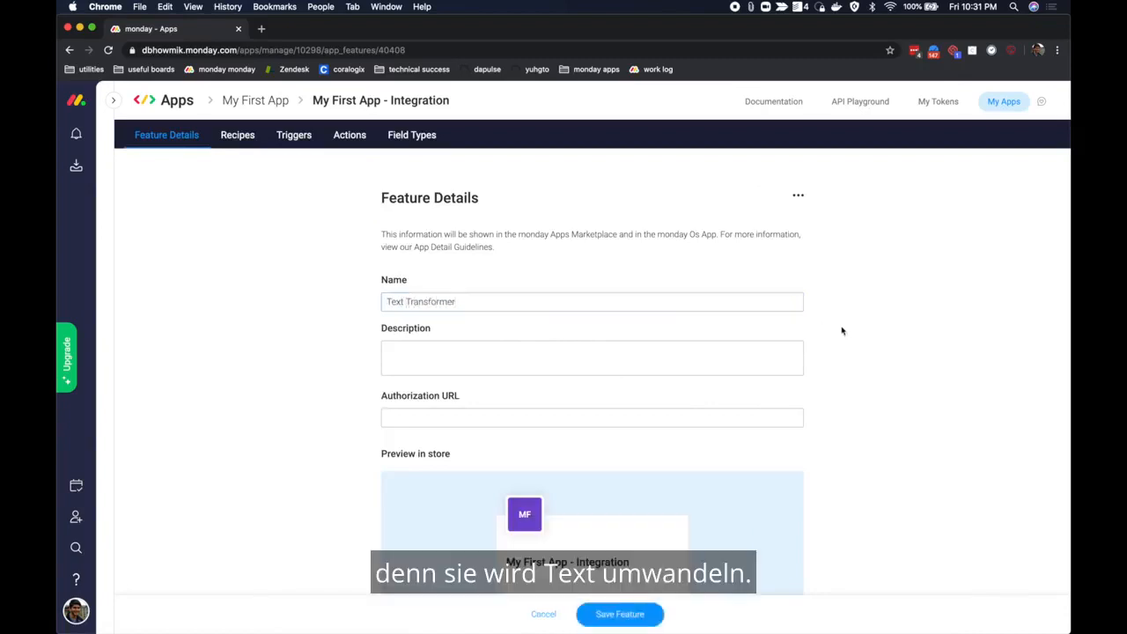
left_click(622, 613)
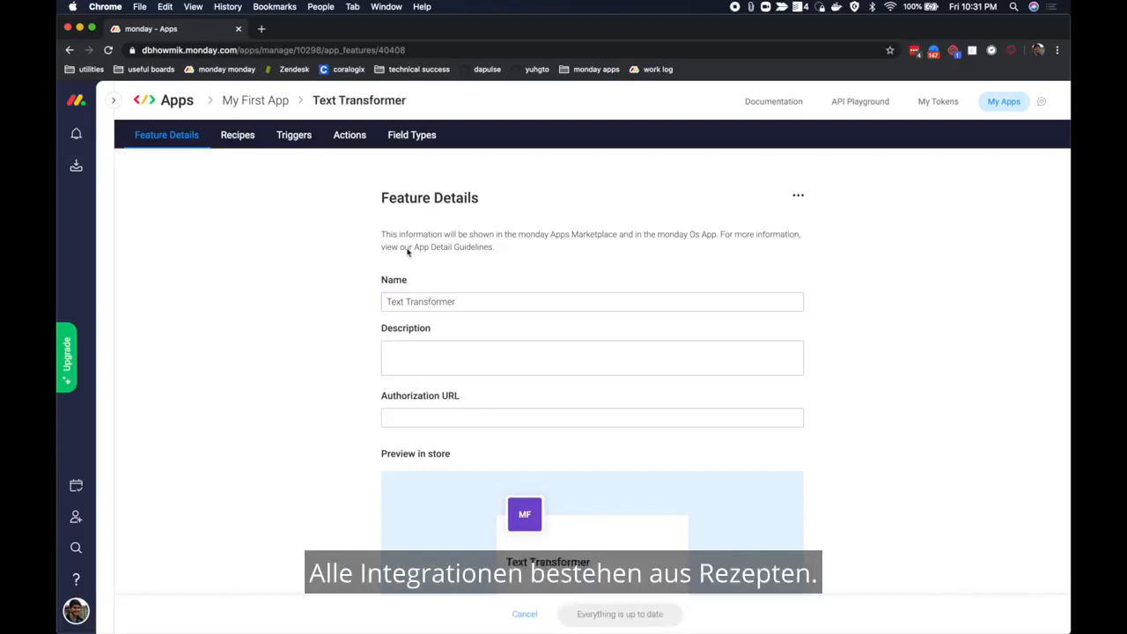
- Start a recipe for the integration with "When a Column Changes" as its trigger
left_click(237, 136)
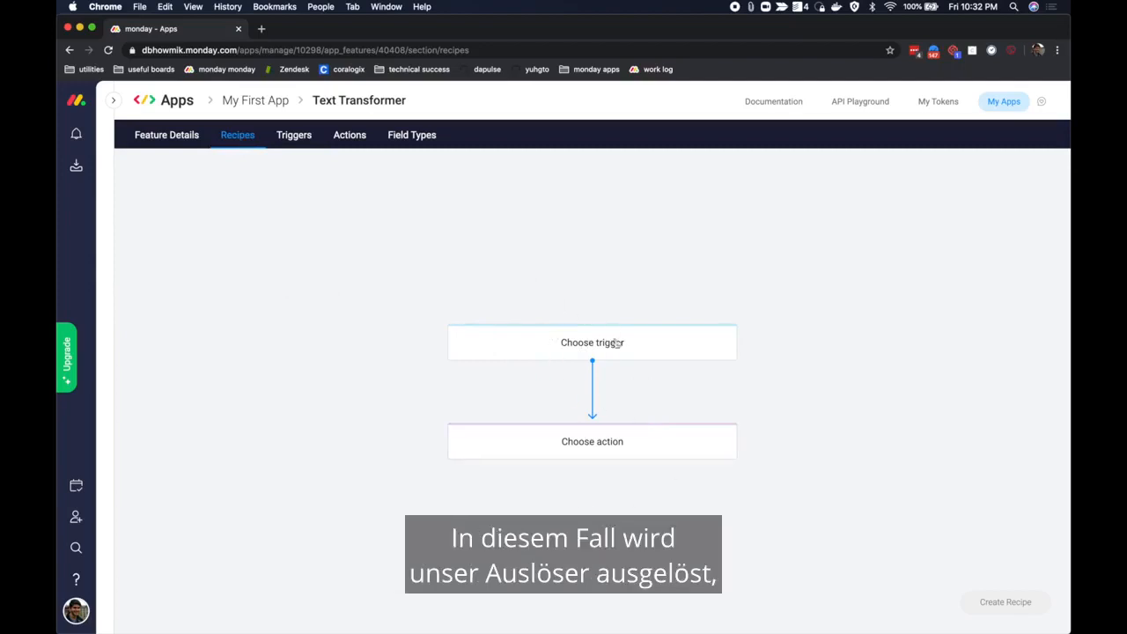
left_click(568, 430)
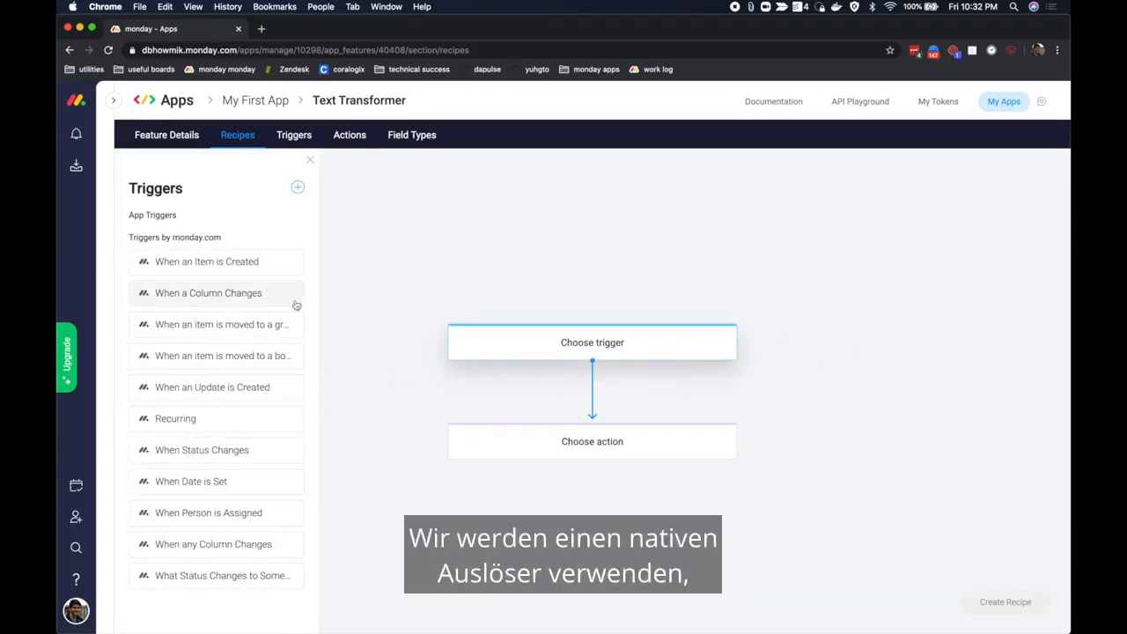
left_click(233, 306)
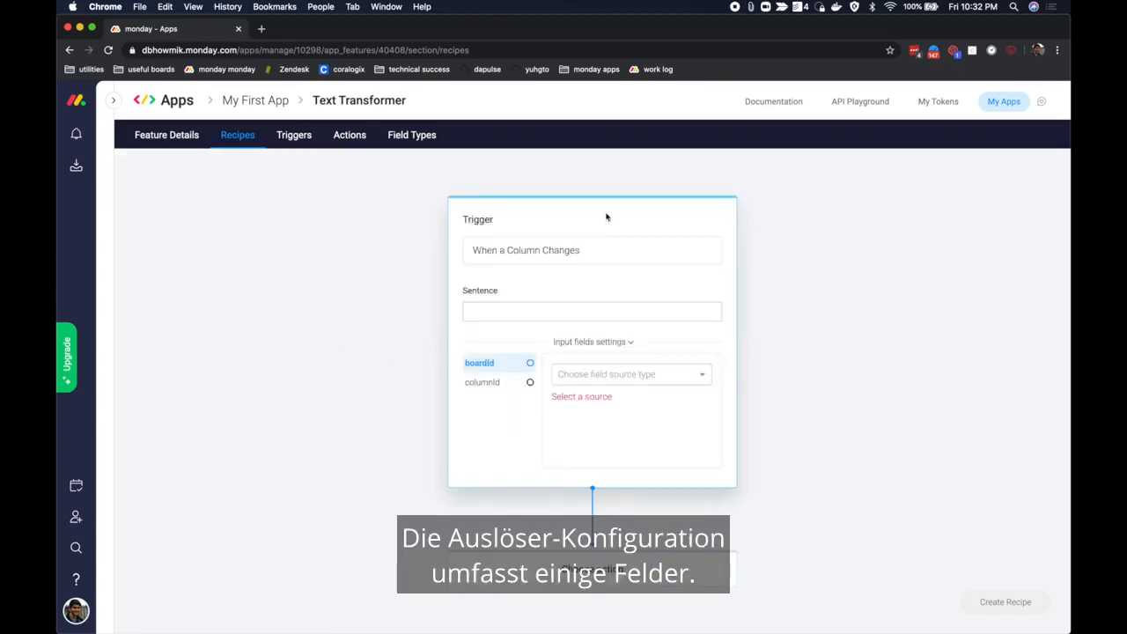
- Write the trigger sentence as "When {source column, columnId} is updated,"
left_click(535, 310)
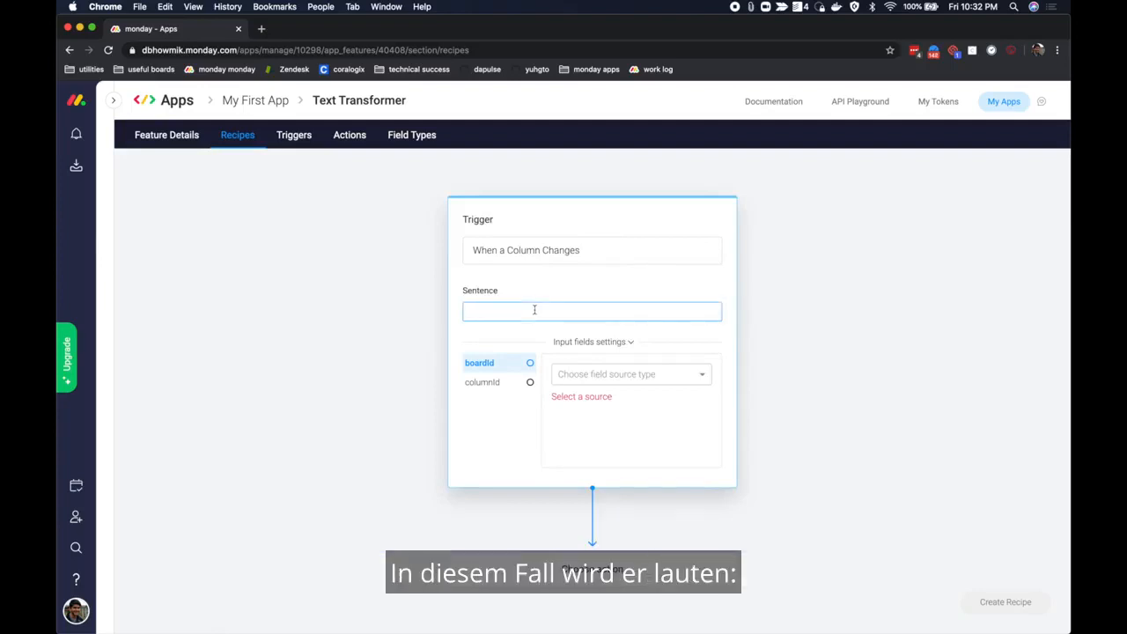
type("When {so")
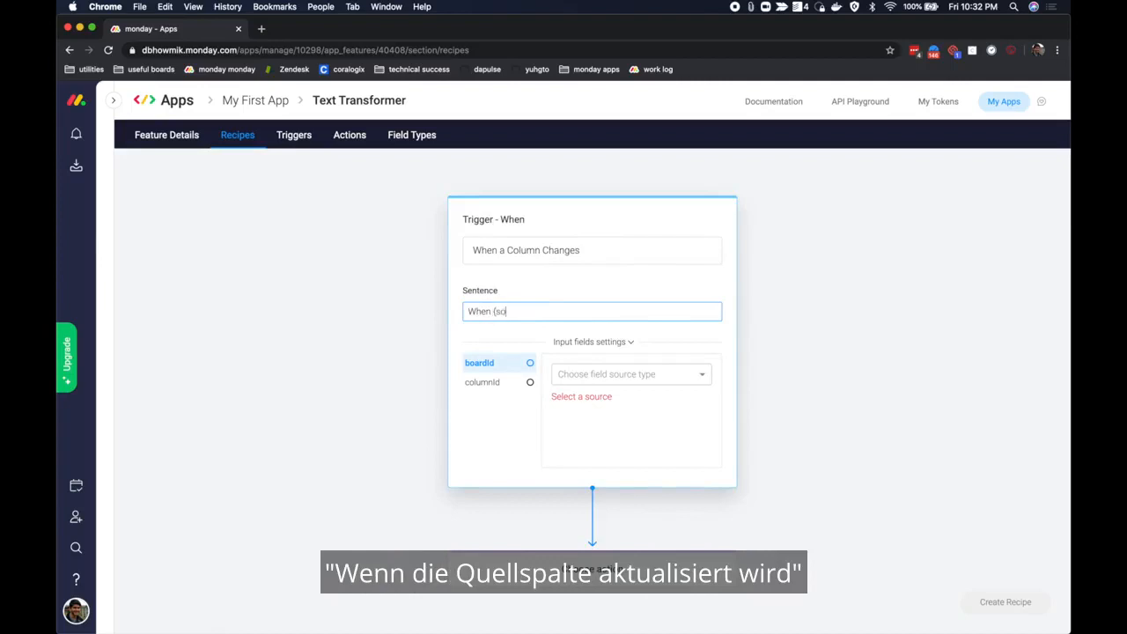
type("urce column} is updated,")
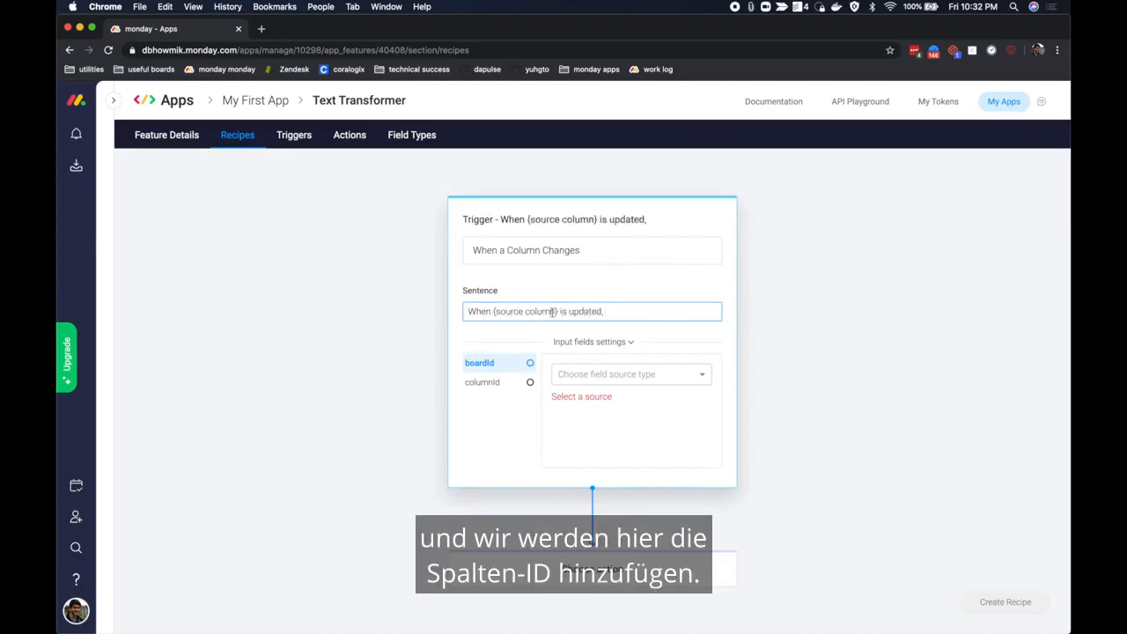
type(", columnId")
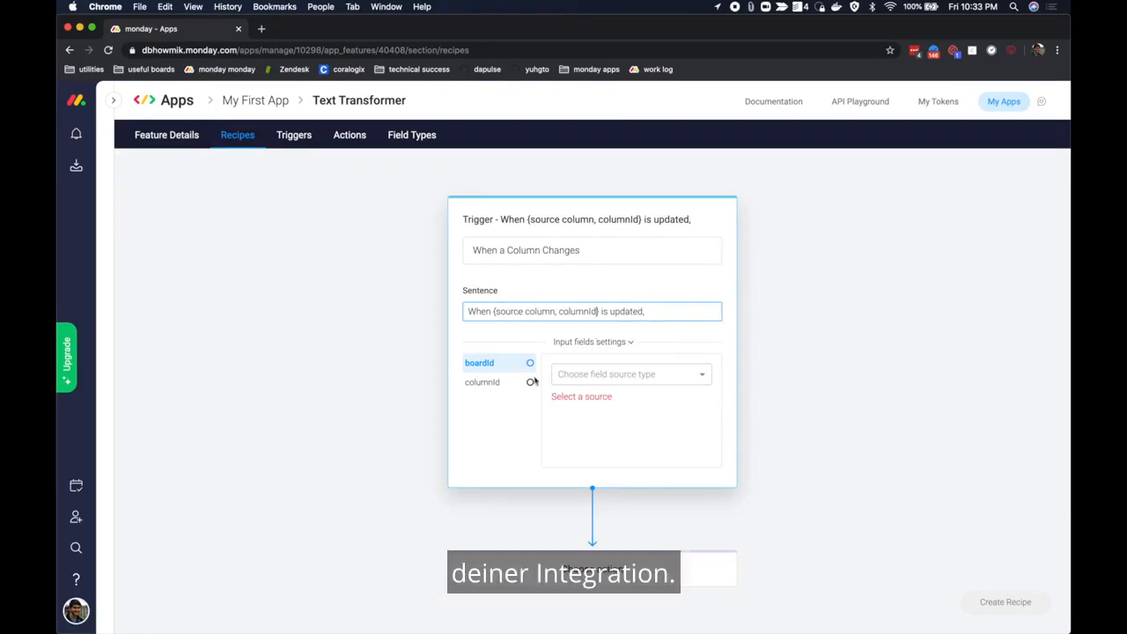
- Set the source of the trigger's boardId field to Context
left_click(507, 367)
left_click(621, 386)
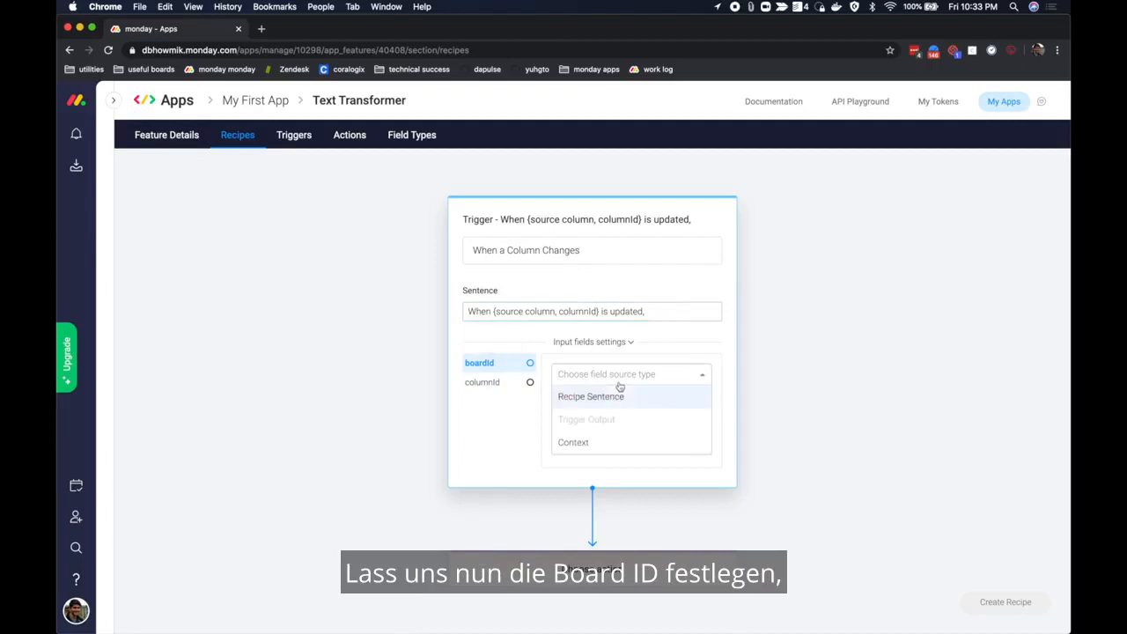
left_click(616, 445)
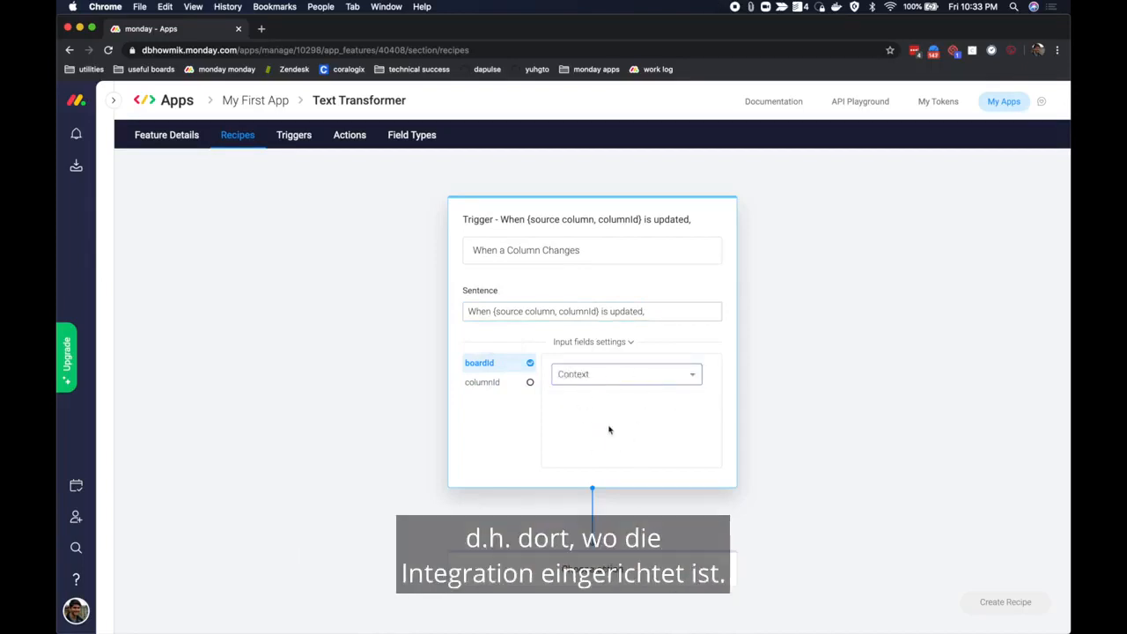
- Set the source of the trigger's columnId field to Recipe Sentence and restrict its allowed column types to Text
left_click(502, 383)
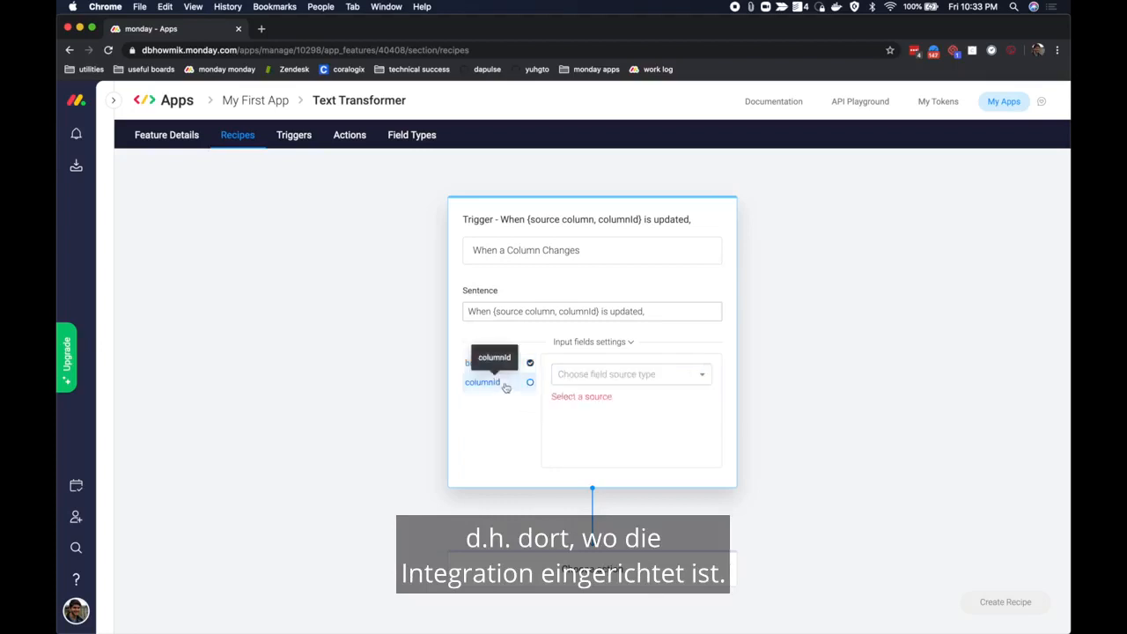
left_click(632, 376)
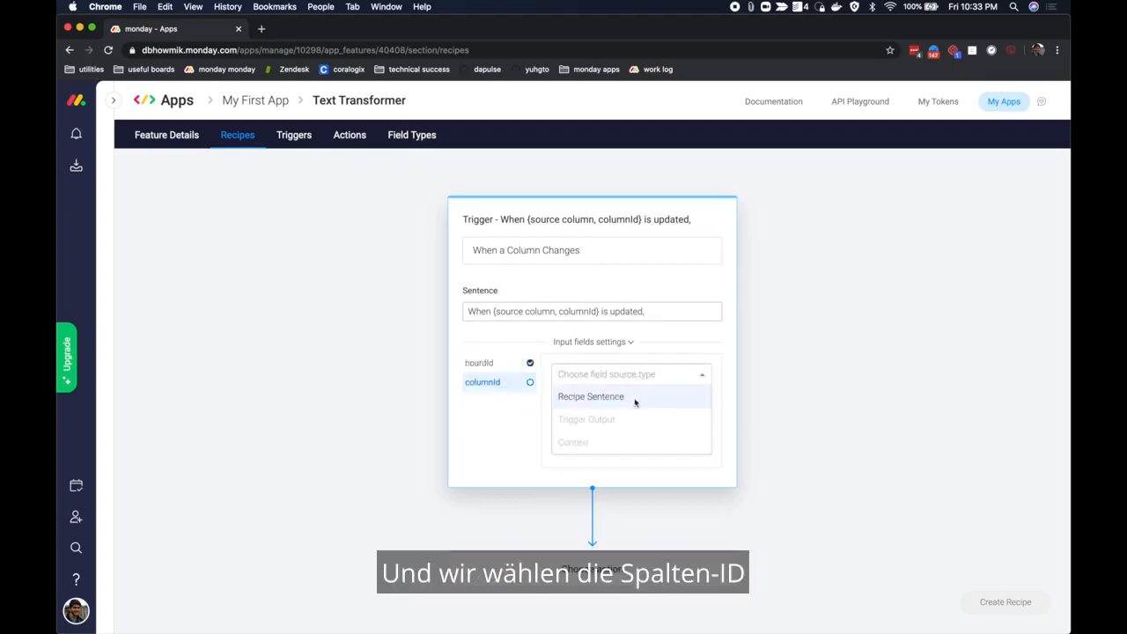
left_click(635, 403)
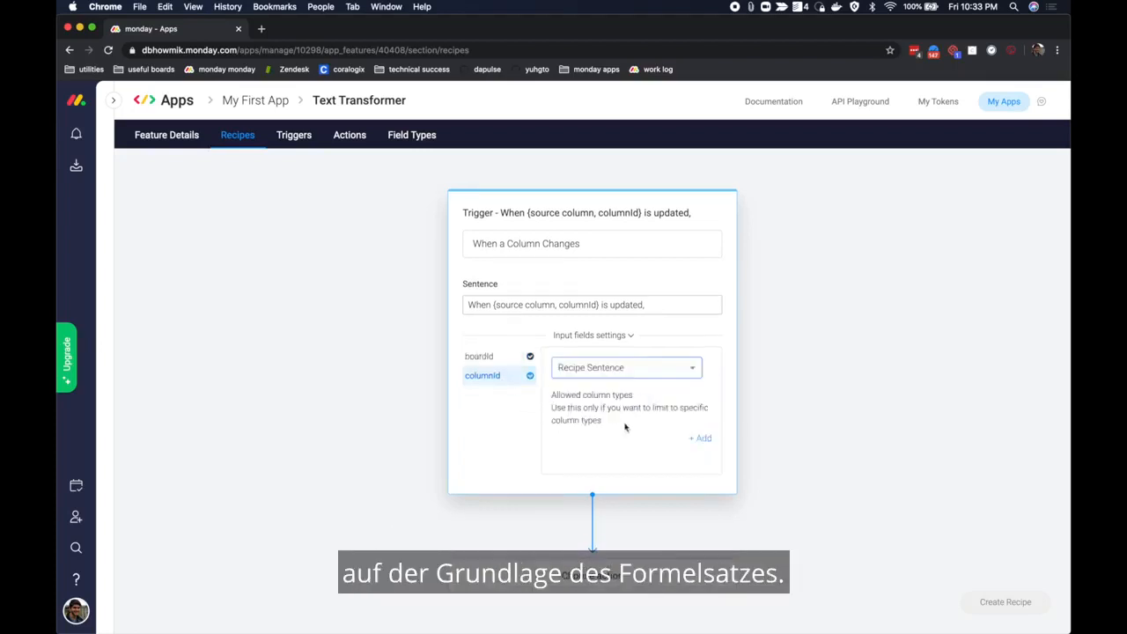
left_click(705, 441)
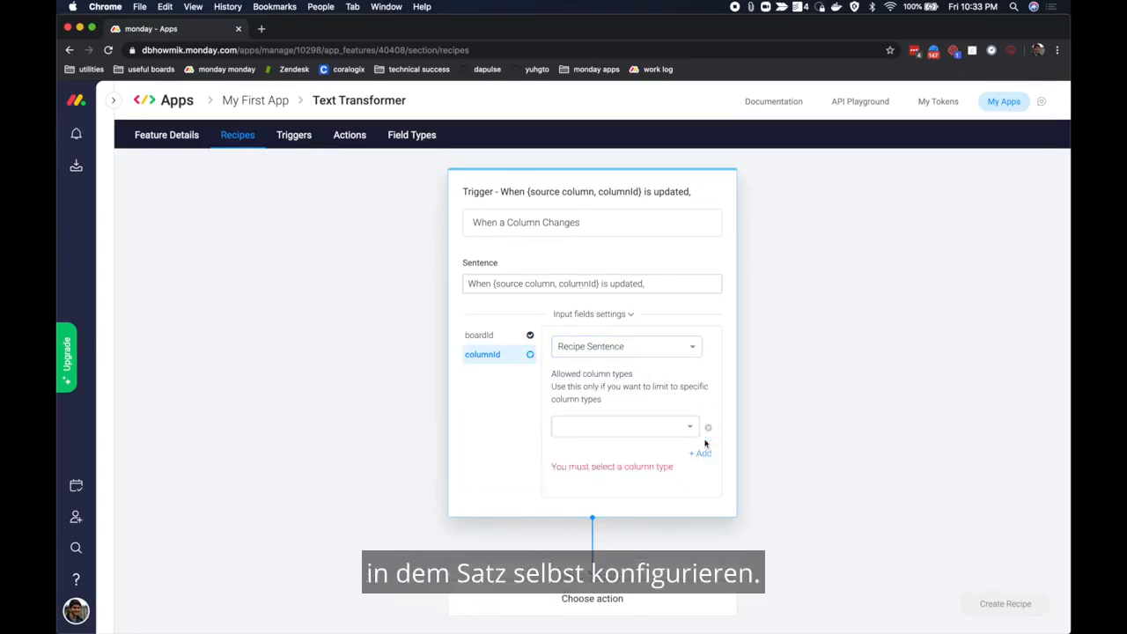
left_click(651, 433)
scroll(640, 467, "down", 3)
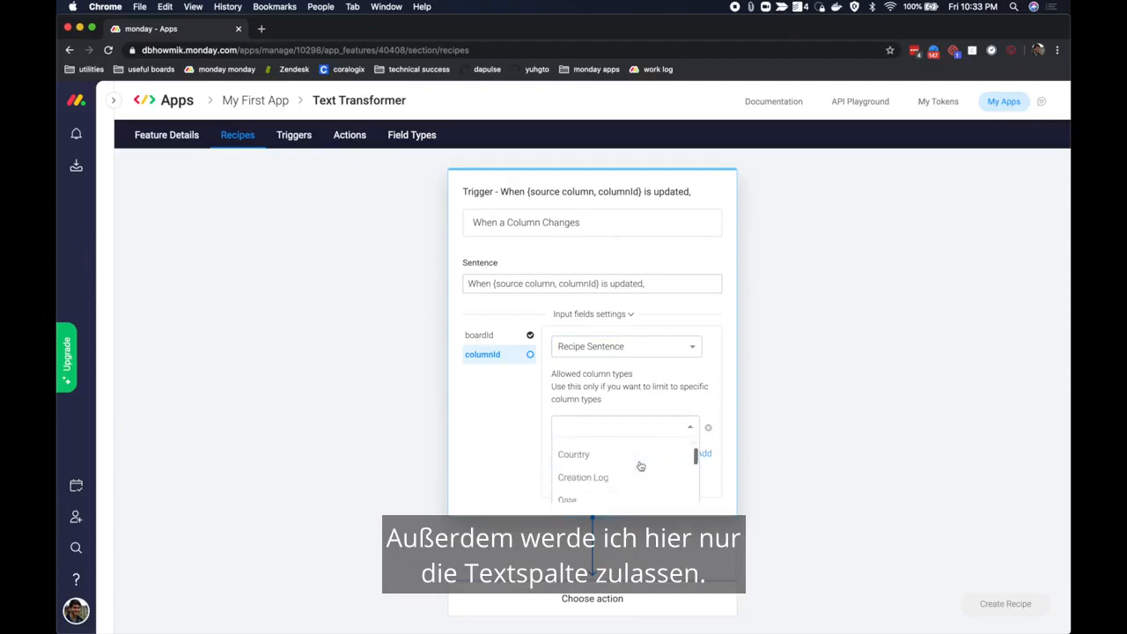
scroll(640, 467, "down", 10)
left_click(628, 473)
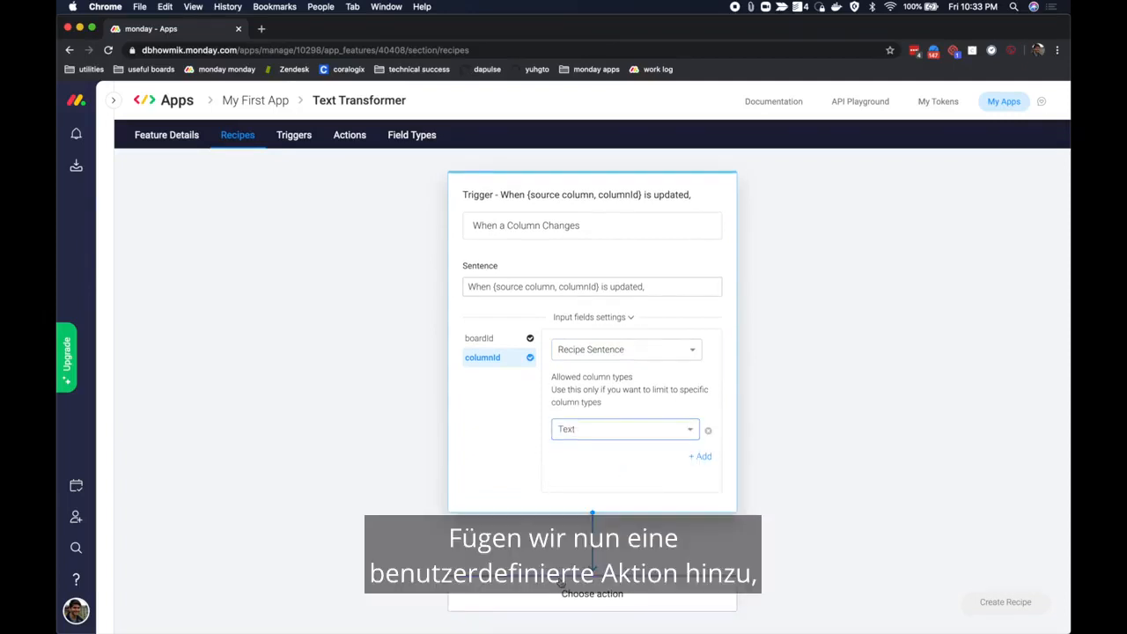
- Start a new custom action for the recipe and name it "Text transformer"
left_click(594, 592)
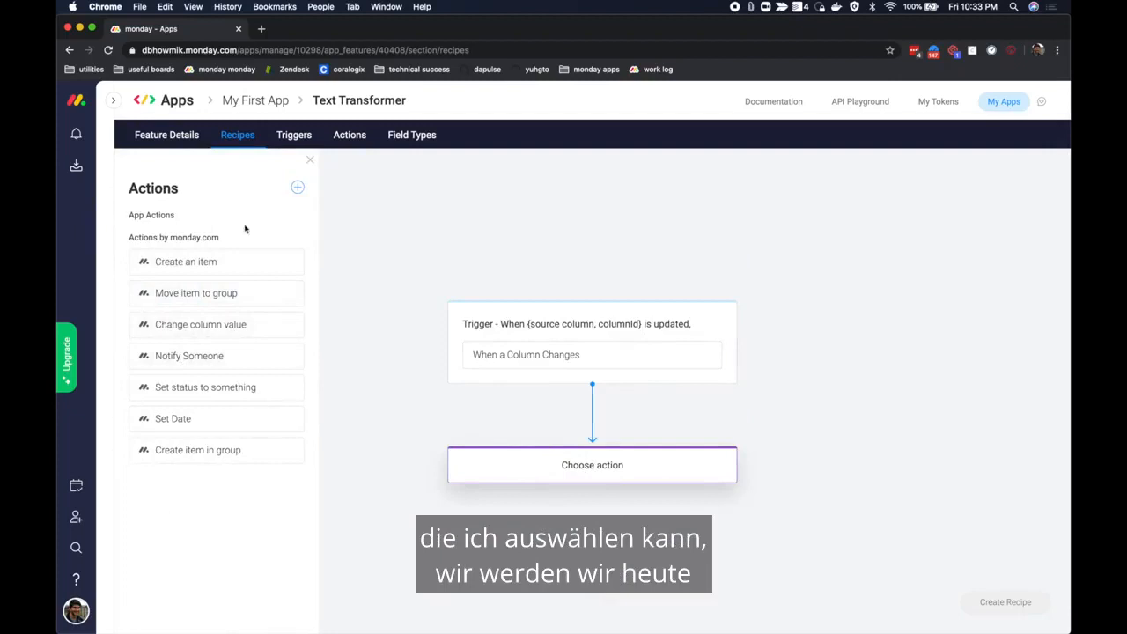
left_click(298, 189)
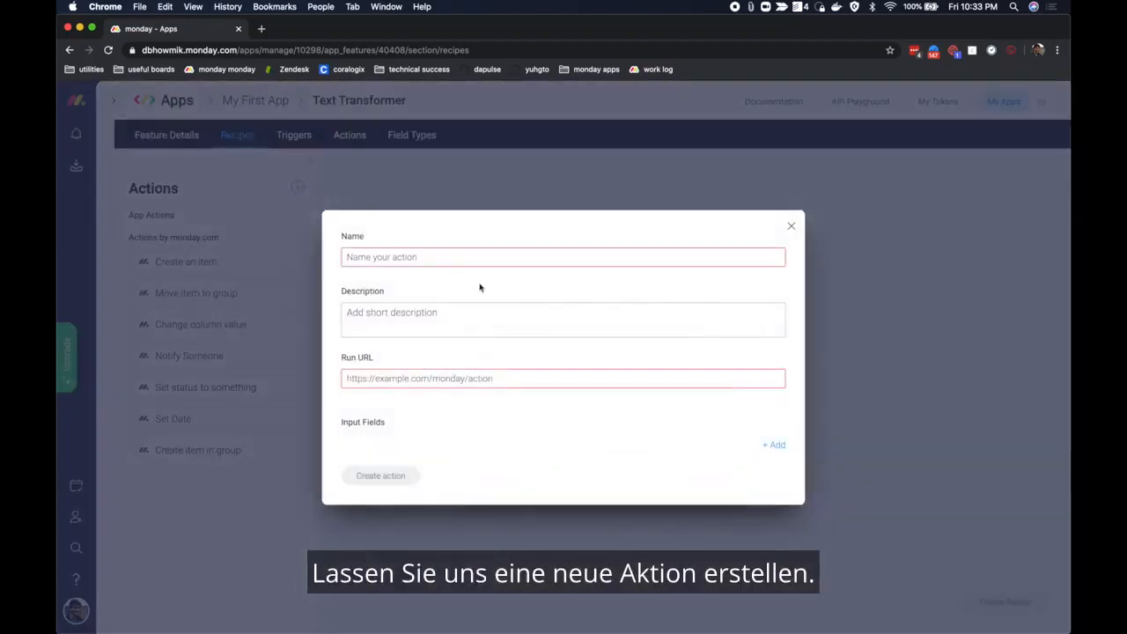
type("Tr")
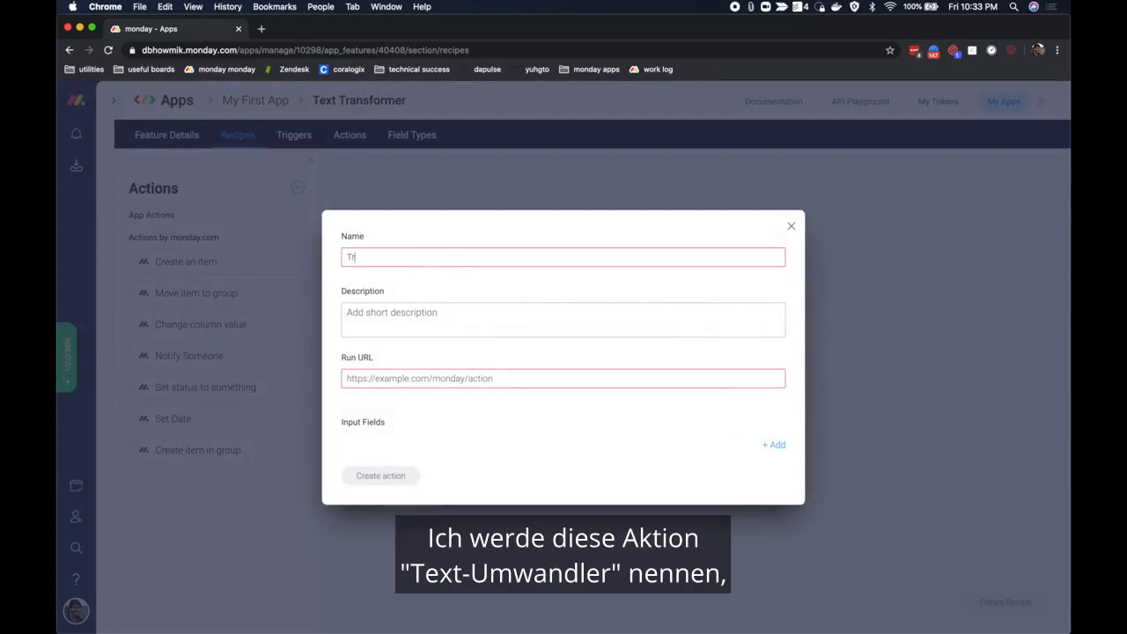
type("xt transformer")
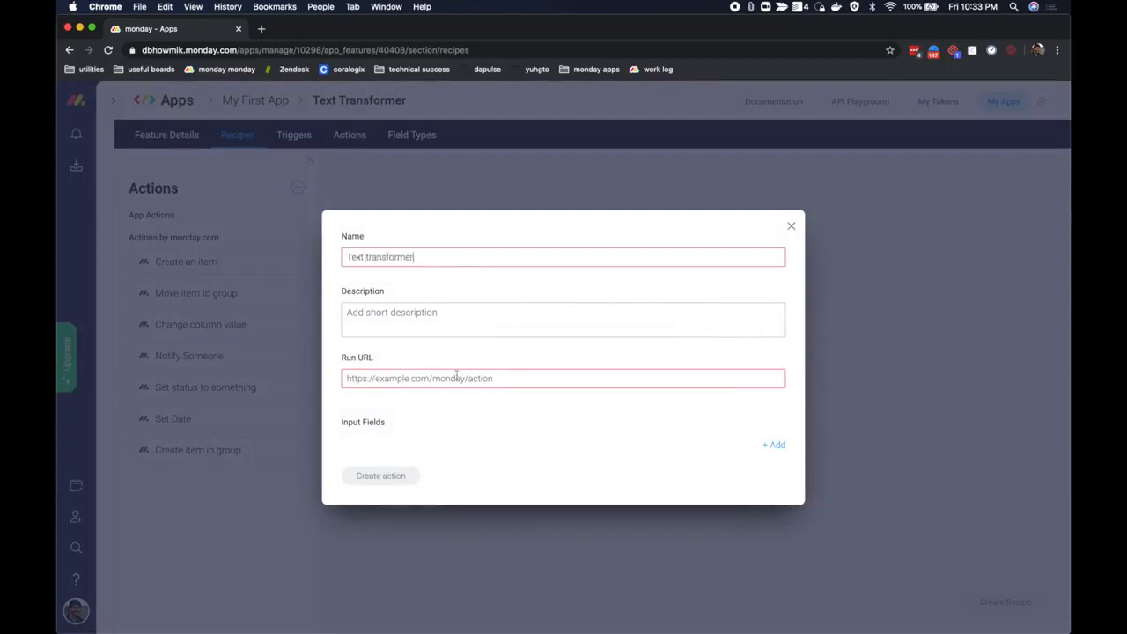
left_click(462, 321)
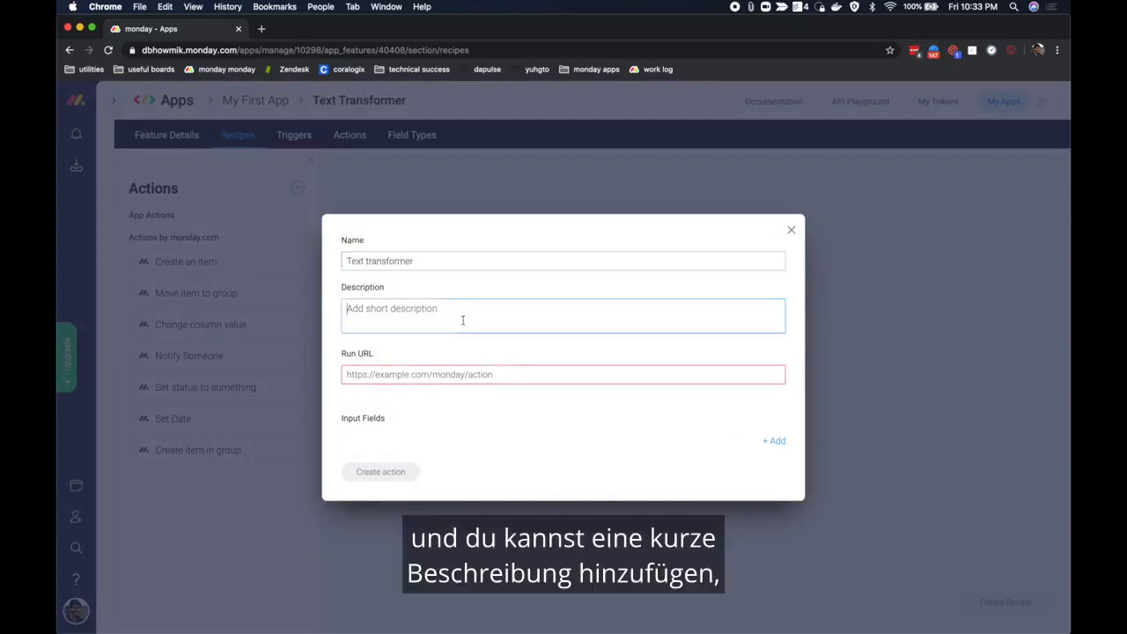
left_click(448, 377)
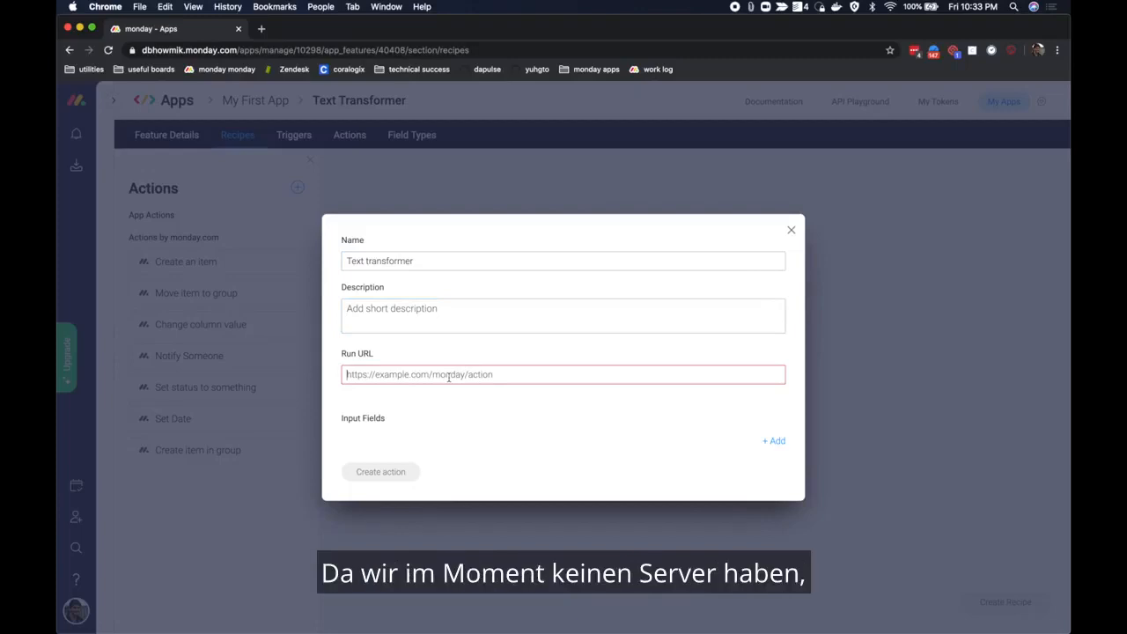
type("ht")
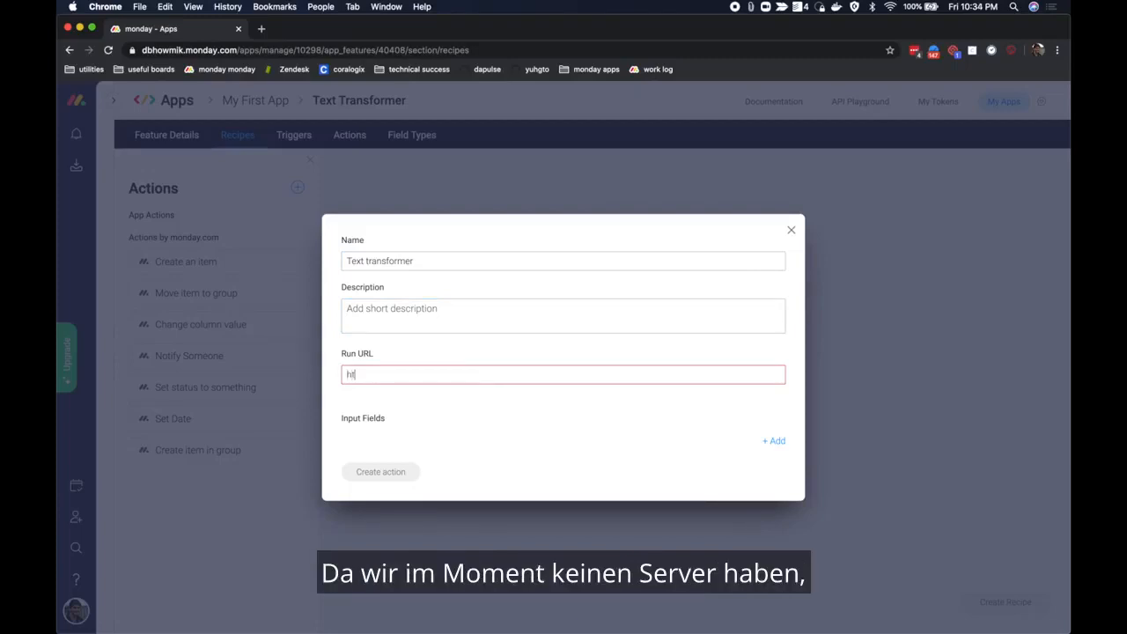
type("tps://my")
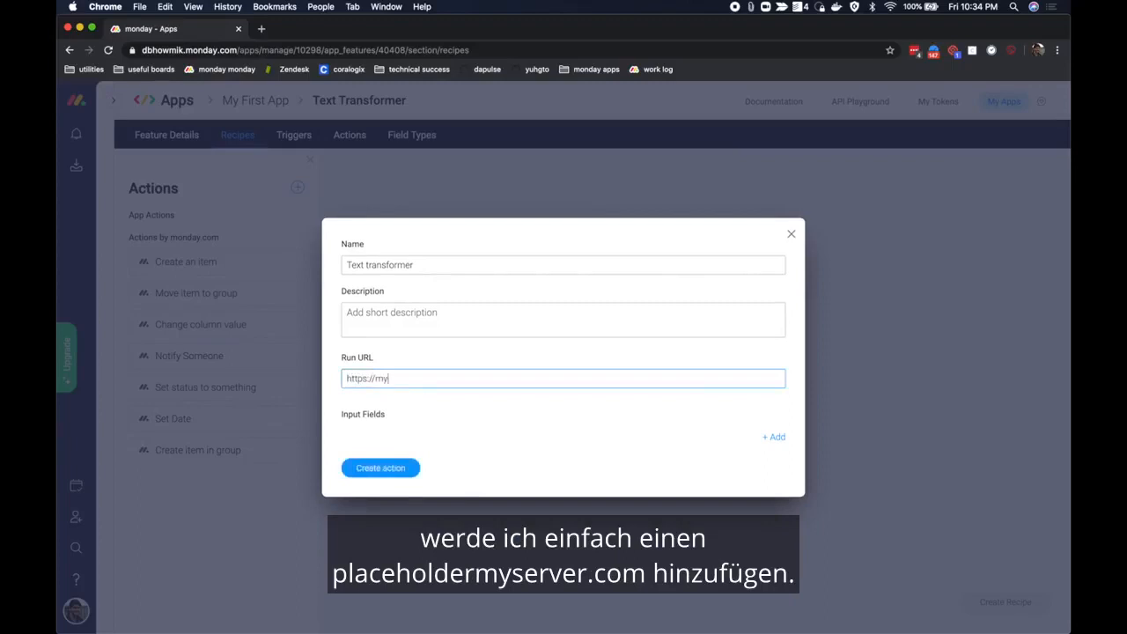
type("server.com")
left_click(464, 413)
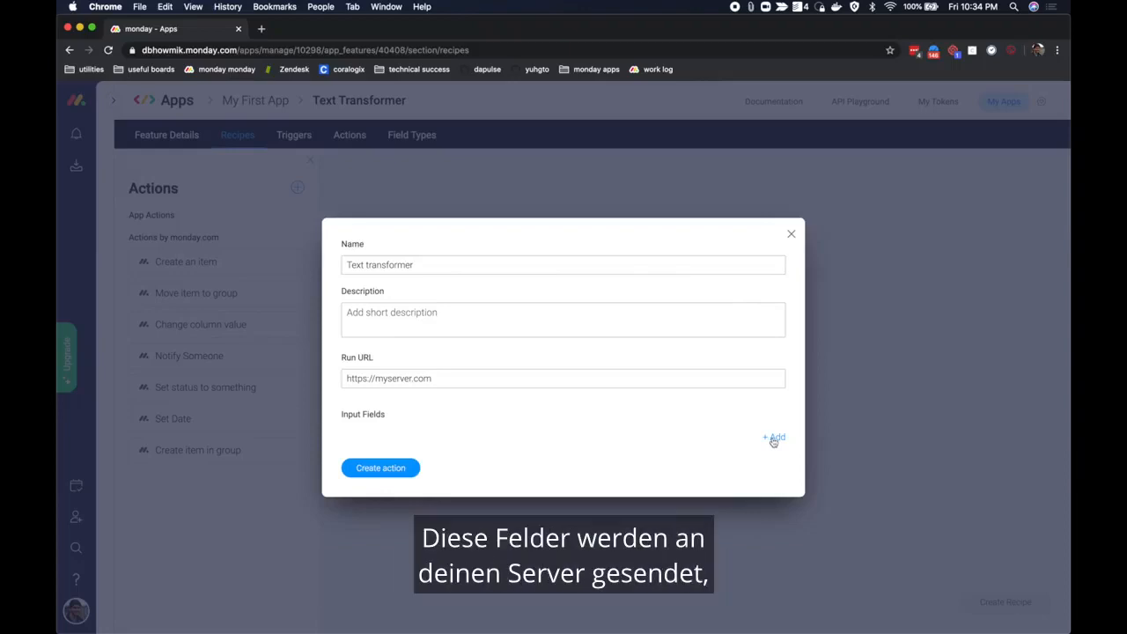
- Add two input fields to the action: Board with key boardId and Item with key itemId
left_click(773, 438)
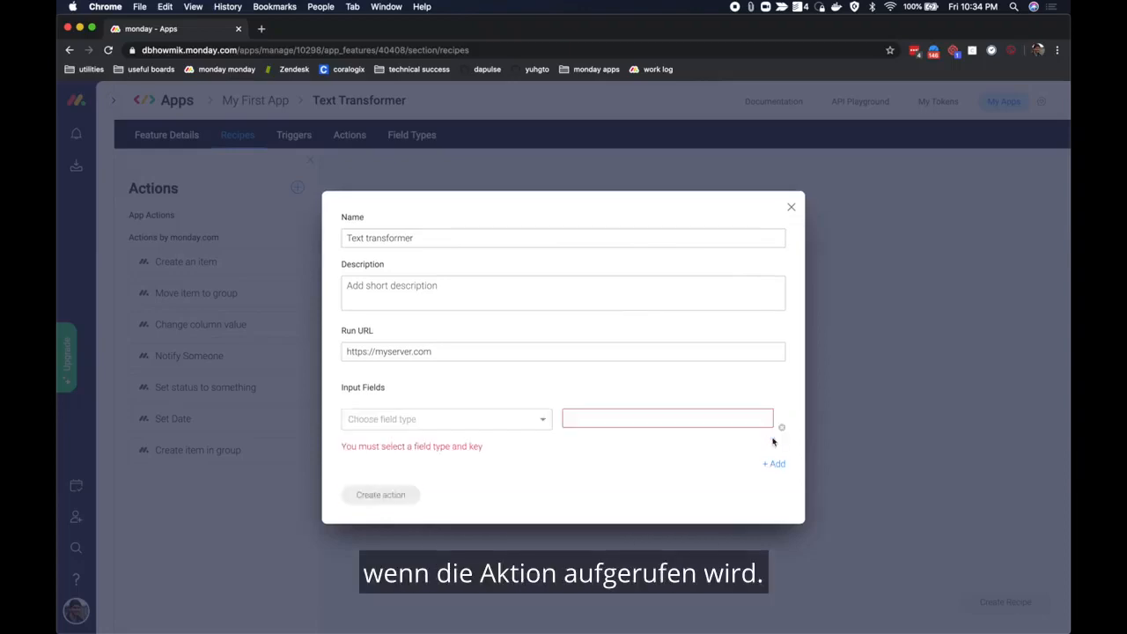
left_click(449, 428)
left_click(447, 443)
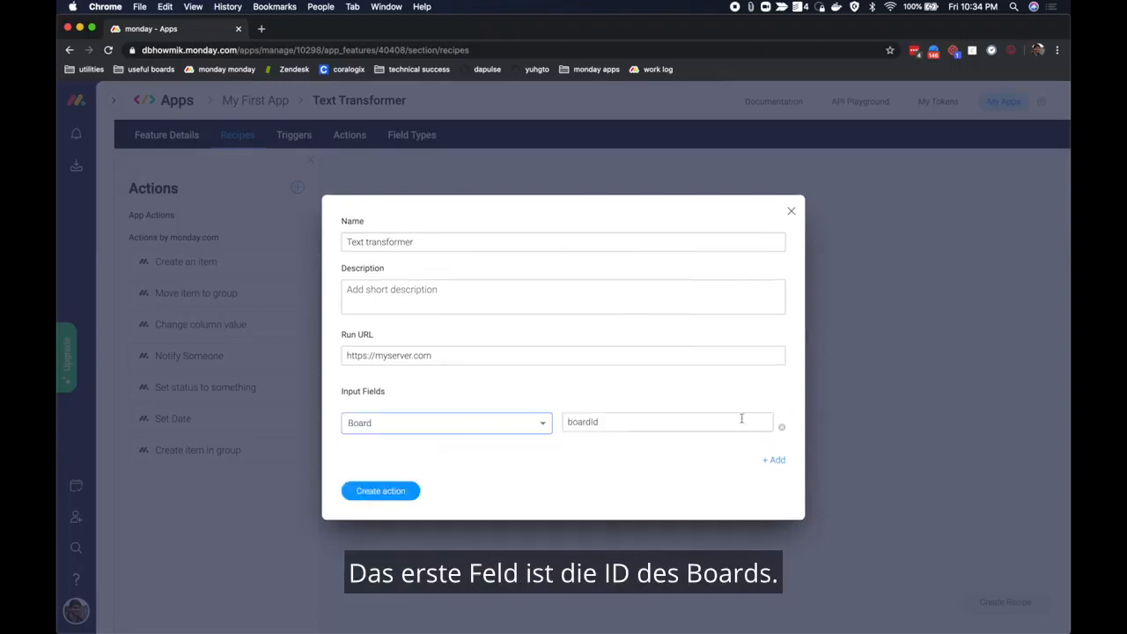
left_click(776, 460)
left_click(485, 451)
left_click(470, 486)
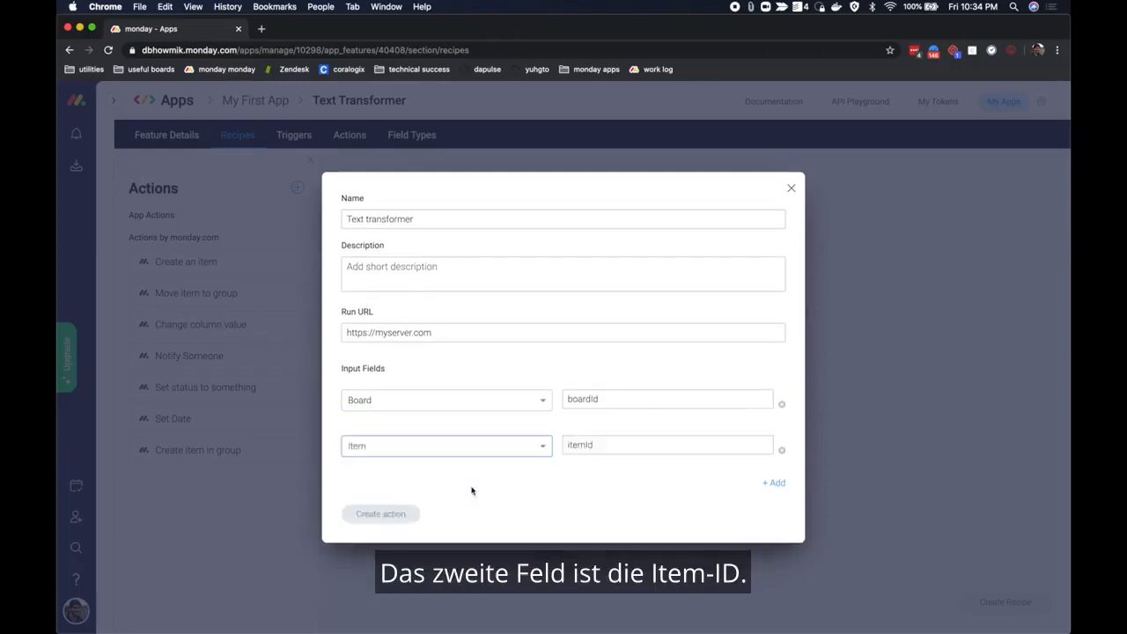
- Add a third input field of type Column to the action and set its key to sourceColumnId
left_click(778, 483)
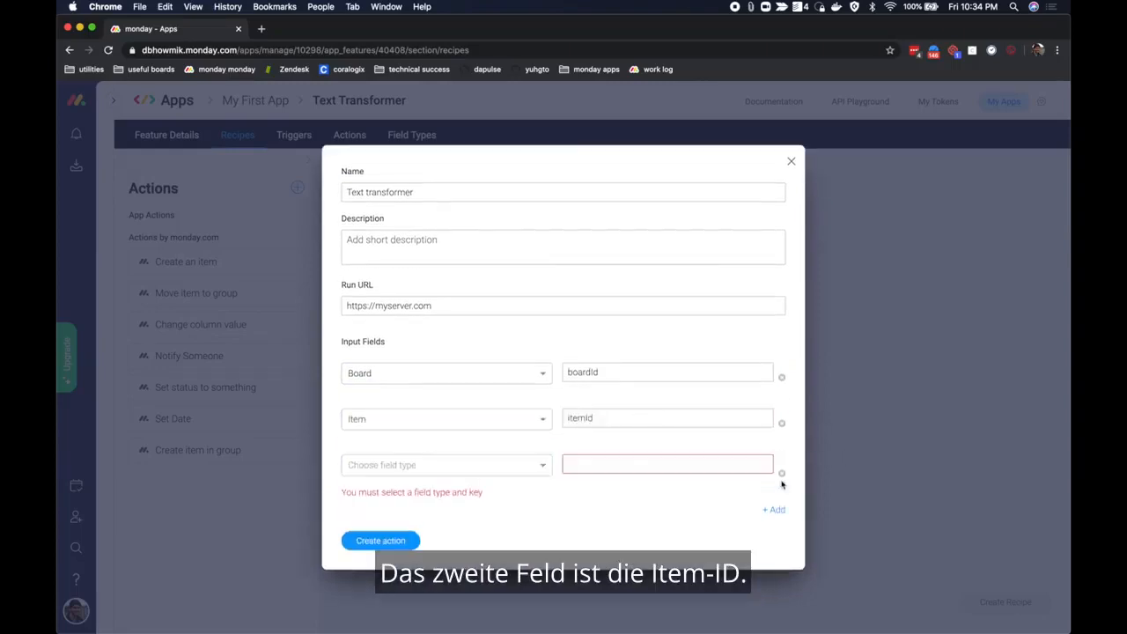
left_click(493, 468)
left_click(470, 553)
left_click(595, 475)
type("source")
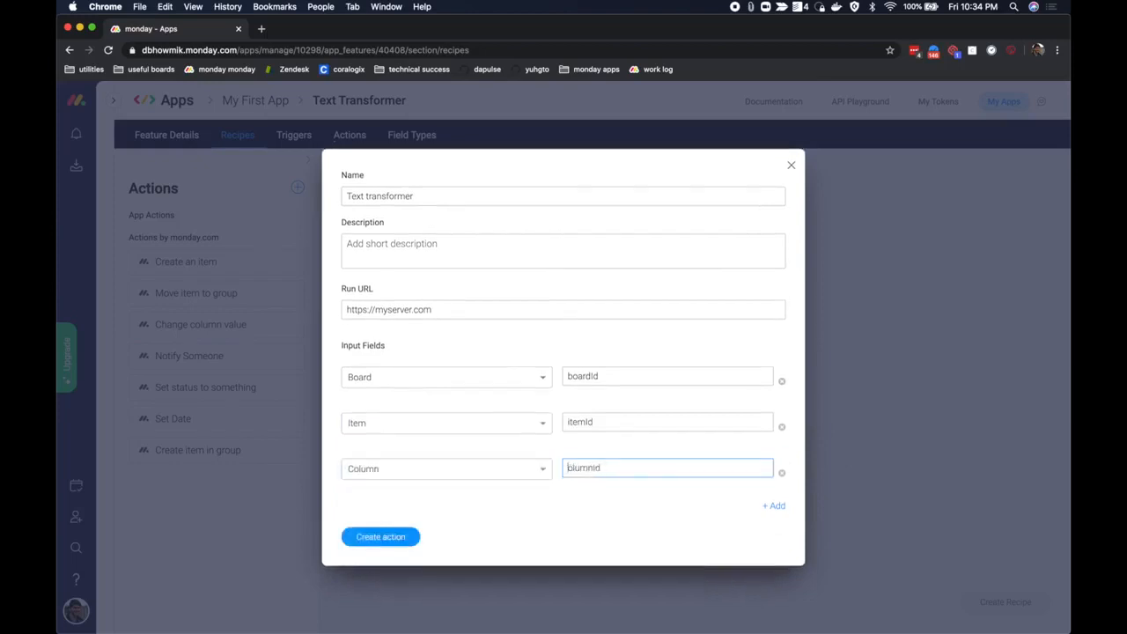
key("Delete")
type("C")
- Add a fourth input field of type Column with the key targetColumnId and create the action
left_click(768, 507)
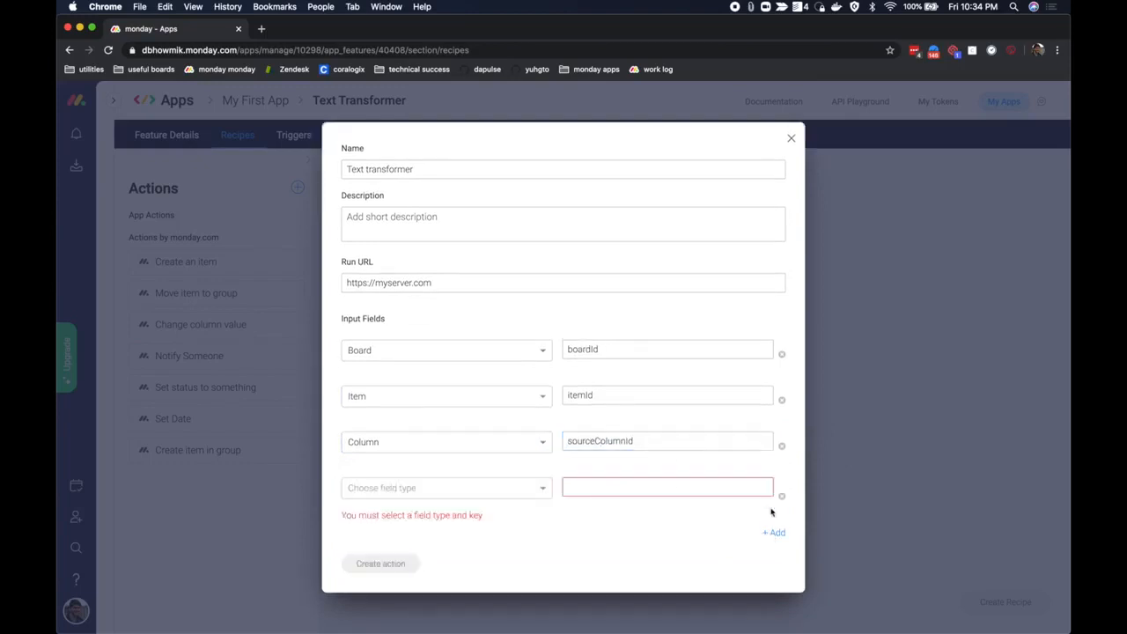
left_click(430, 493)
left_click(417, 578)
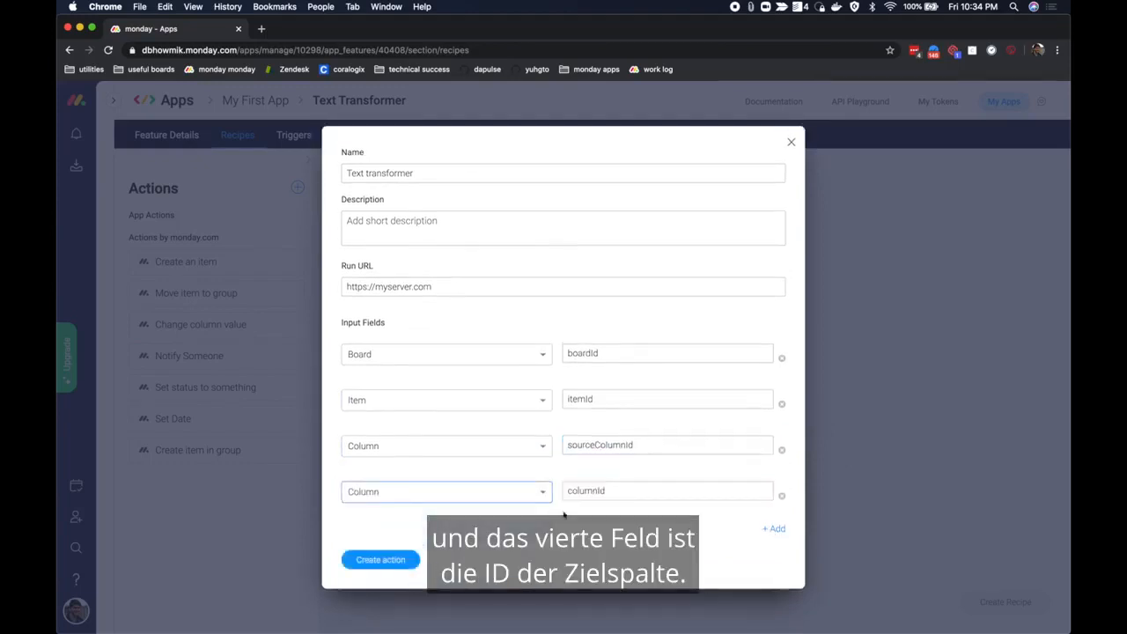
left_click(579, 487)
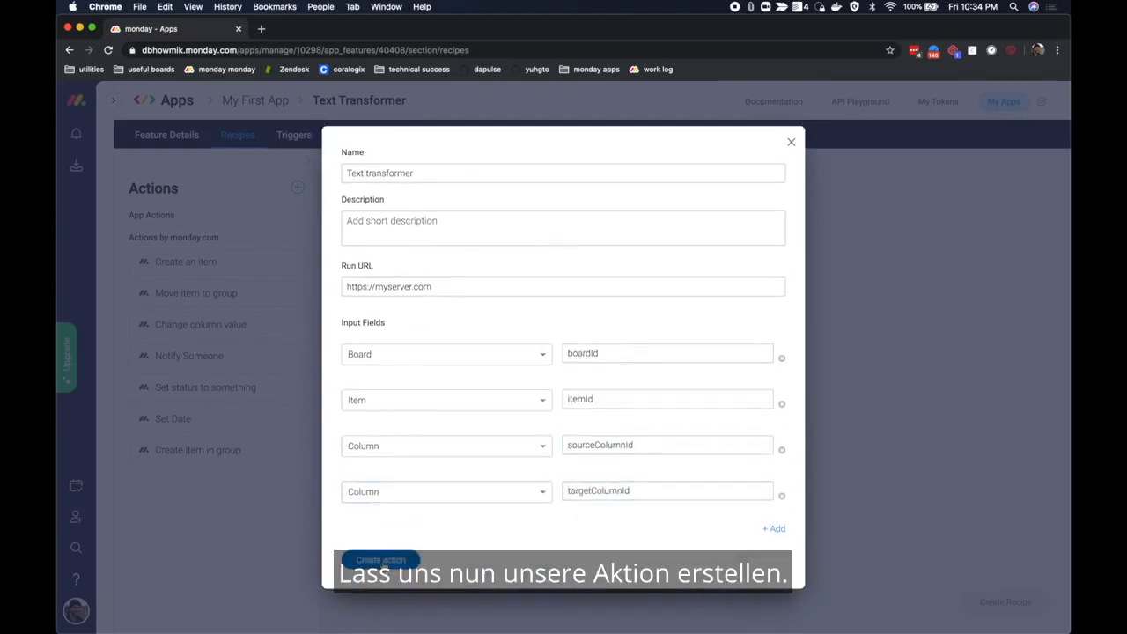
left_click(380, 562)
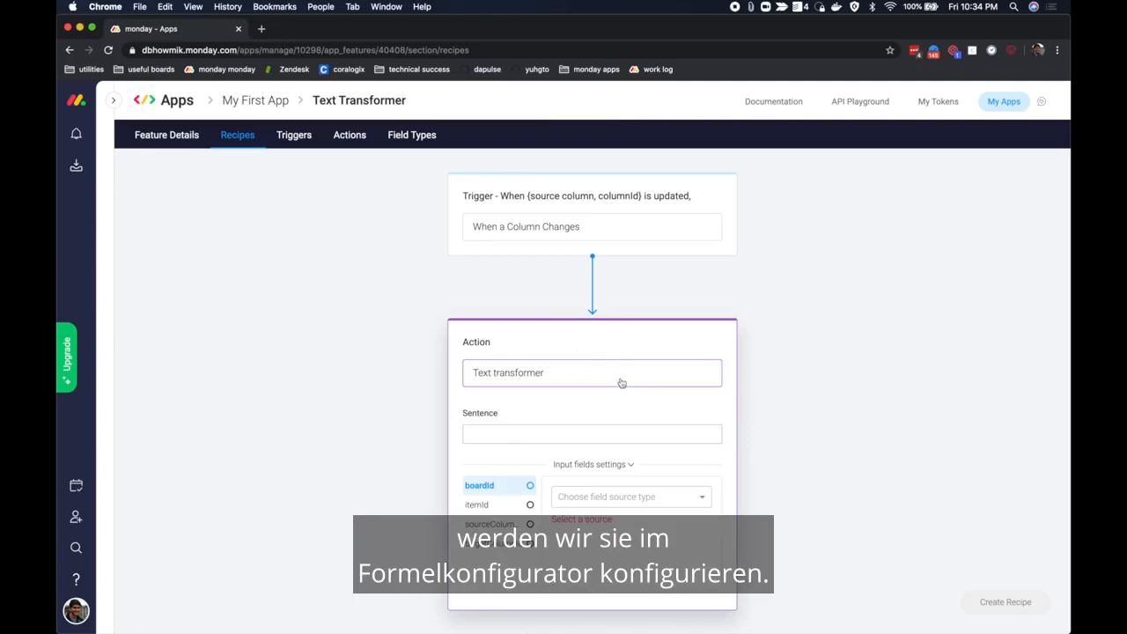
- Write the action sentence as "transform text and update {target column, targetColumnId}"
left_click(575, 437)
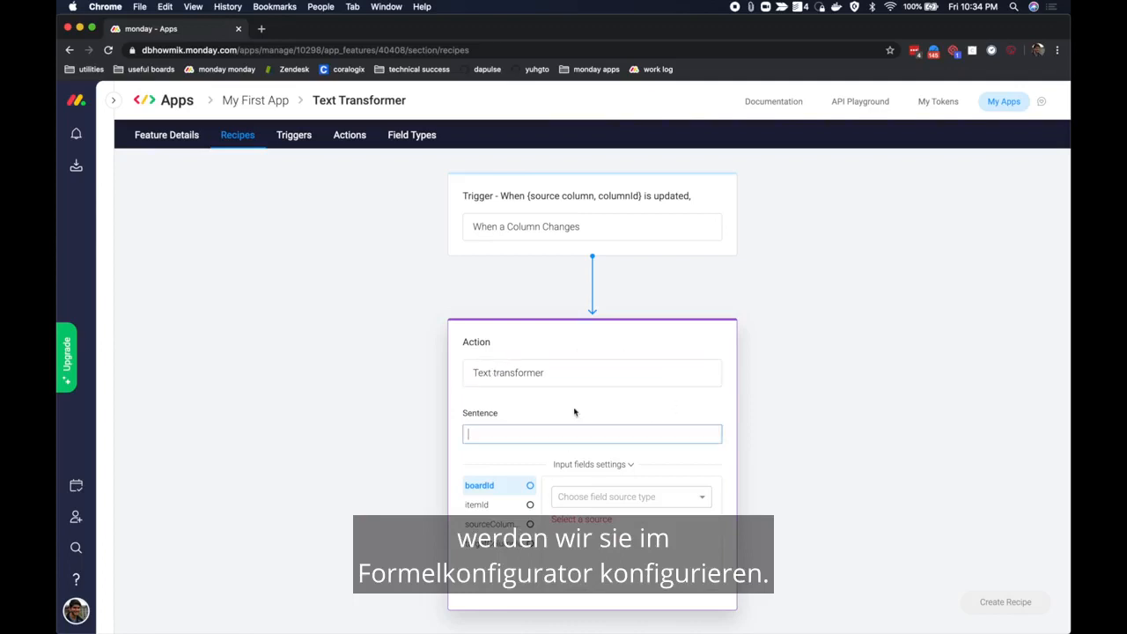
type("tr")
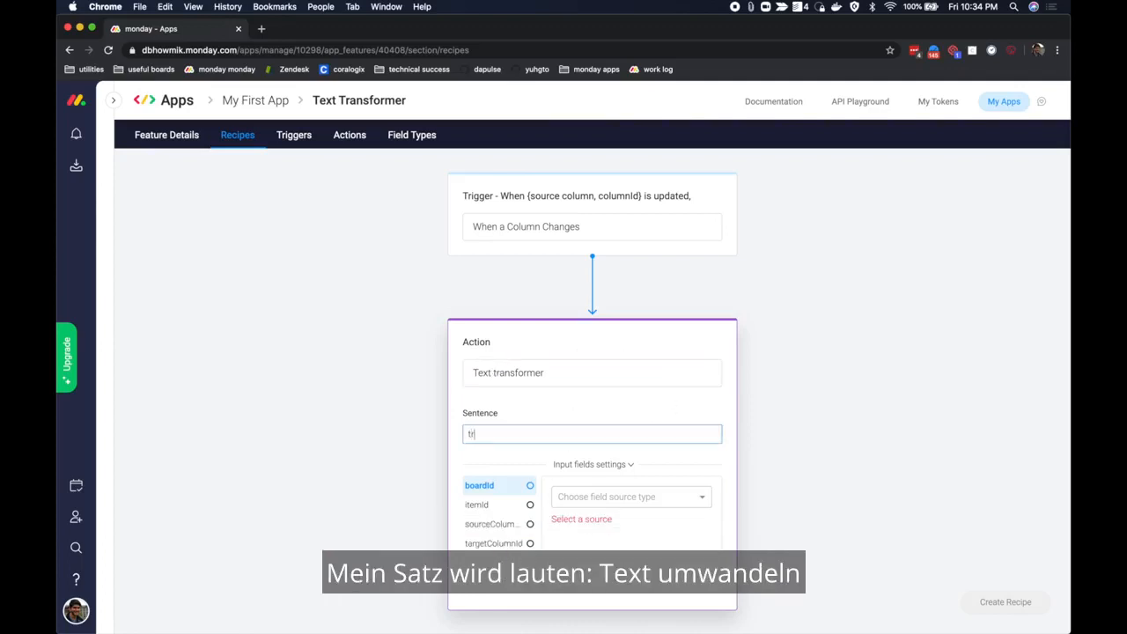
type("ansform text")
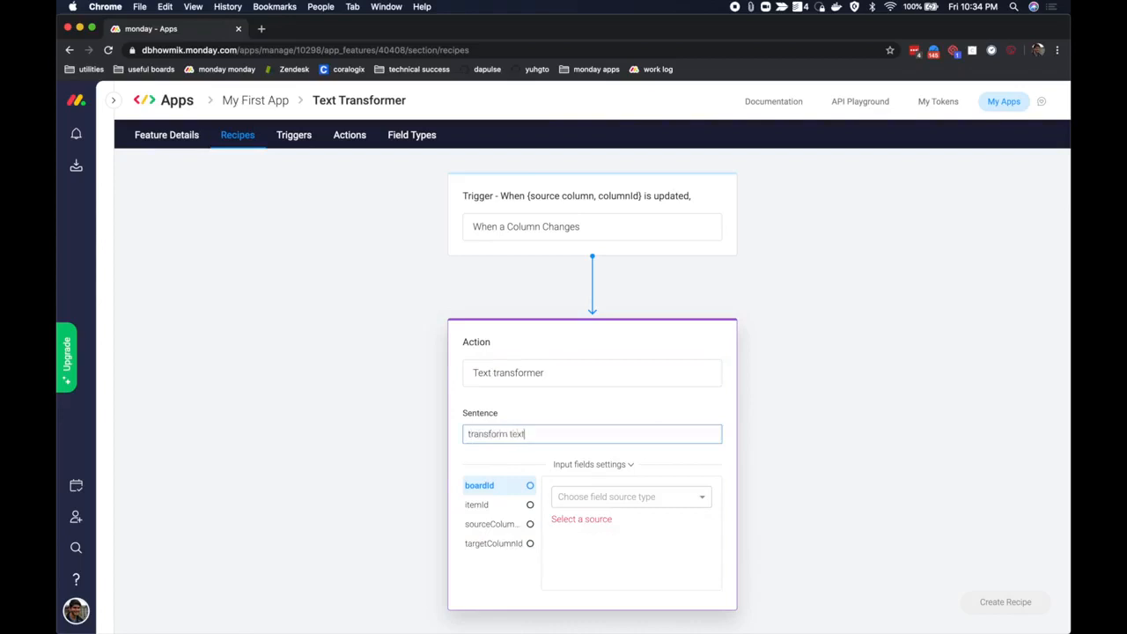
type(" and update {target column, targetColumnId")
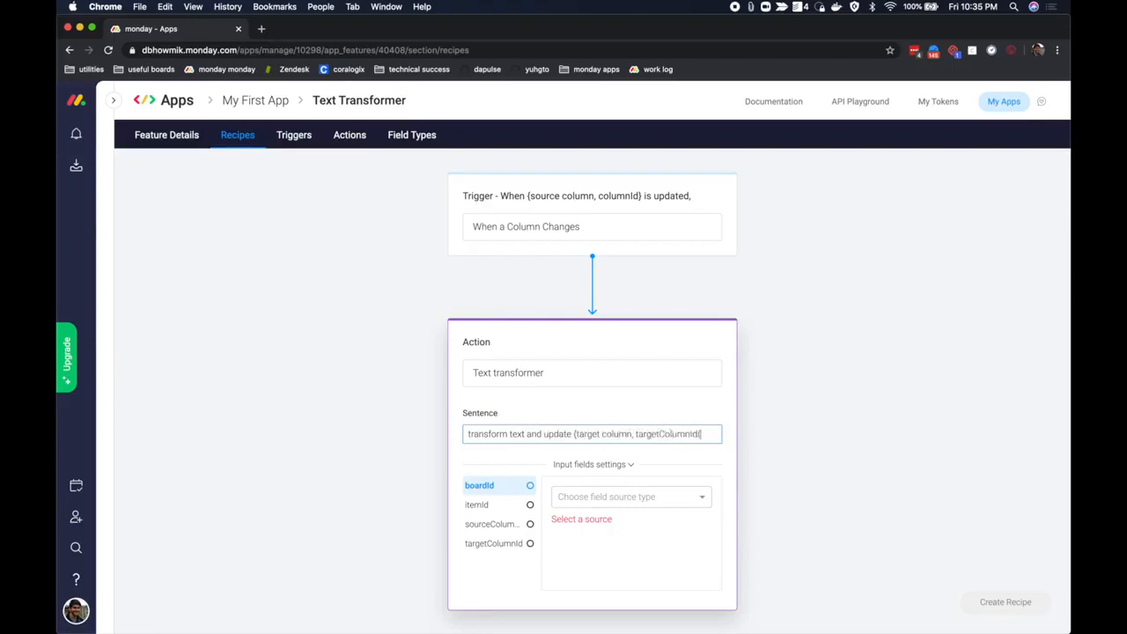
left_click(832, 454)
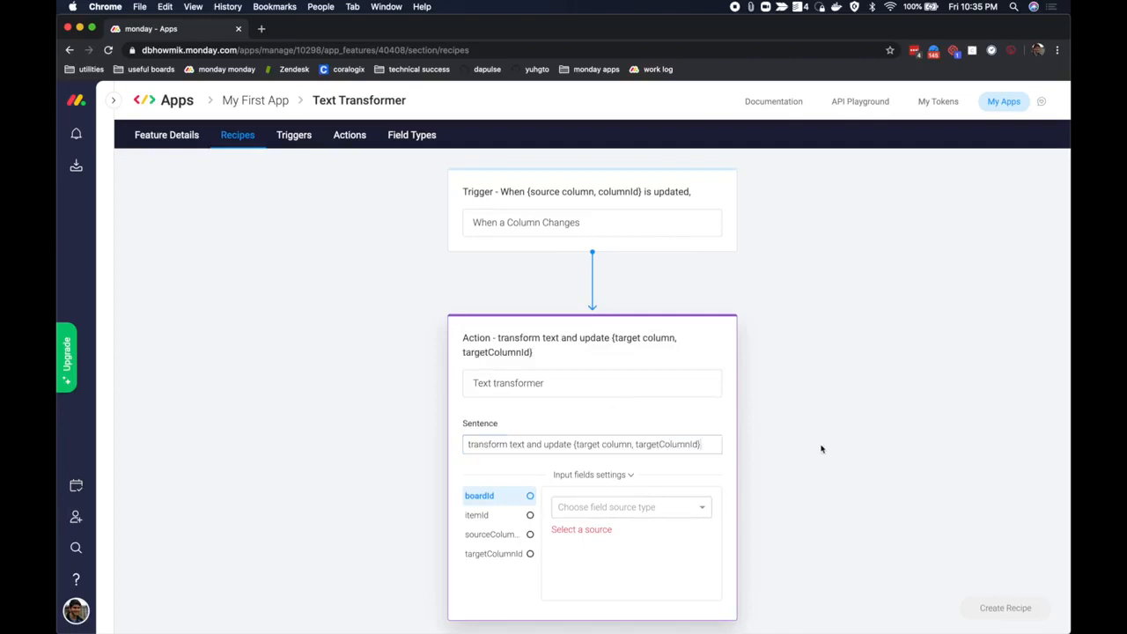
left_click_drag(577, 443, 632, 444)
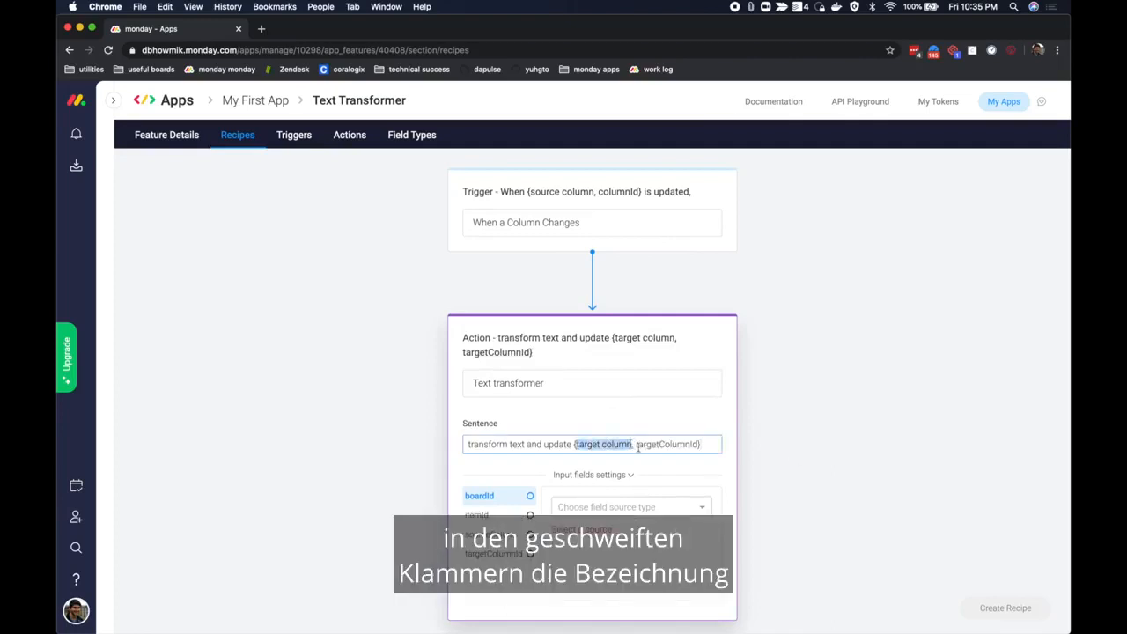
double_click(643, 444)
left_click(677, 421)
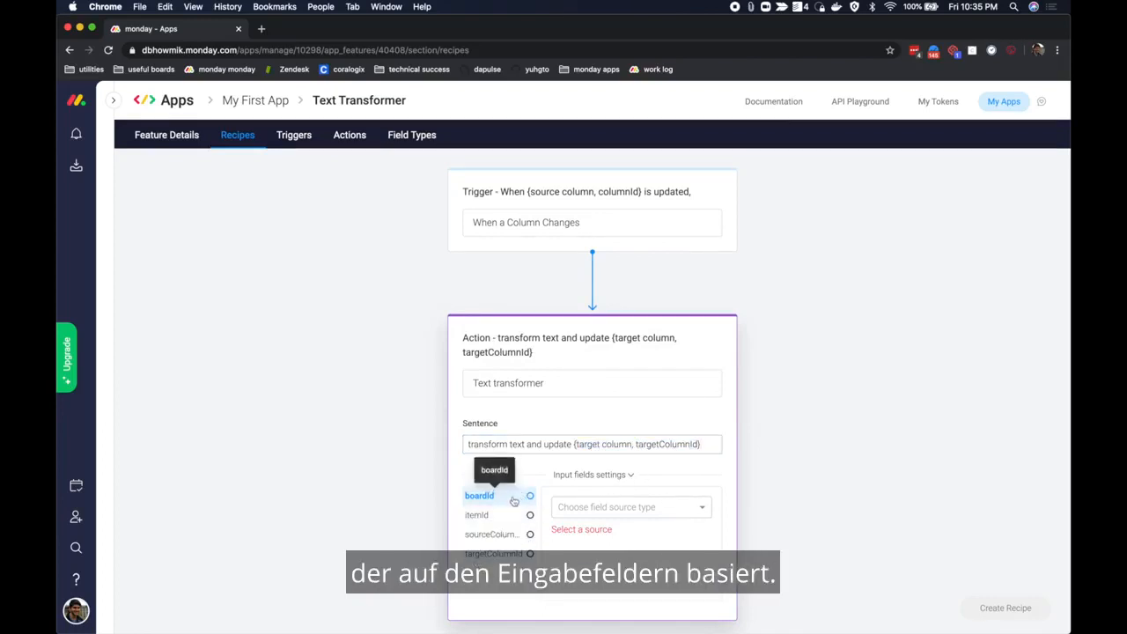
- Set the source of the action's boardId field to Context and its itemId field to Trigger Output with the itemId key
left_click(658, 513)
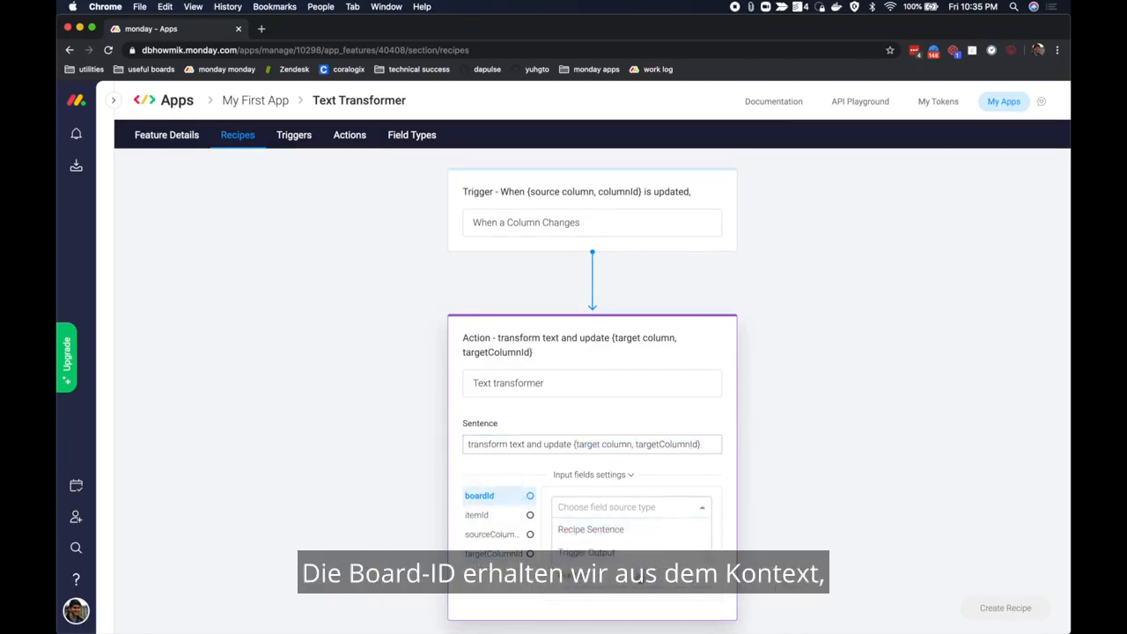
left_click(590, 575)
left_click(476, 514)
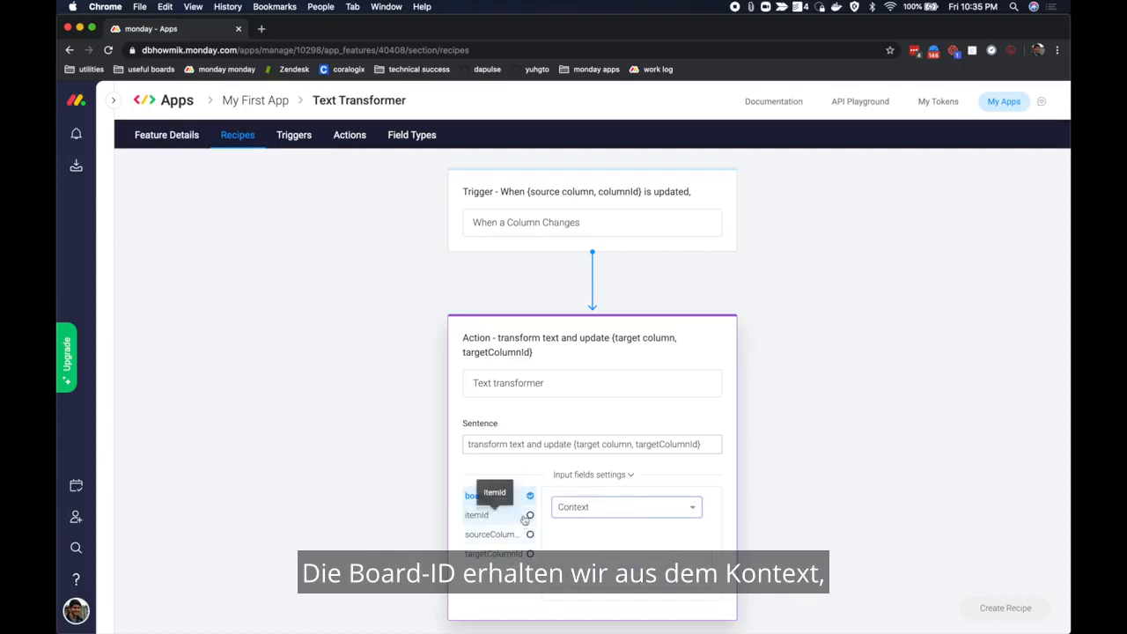
left_click(636, 508)
left_click(631, 555)
left_click(632, 564)
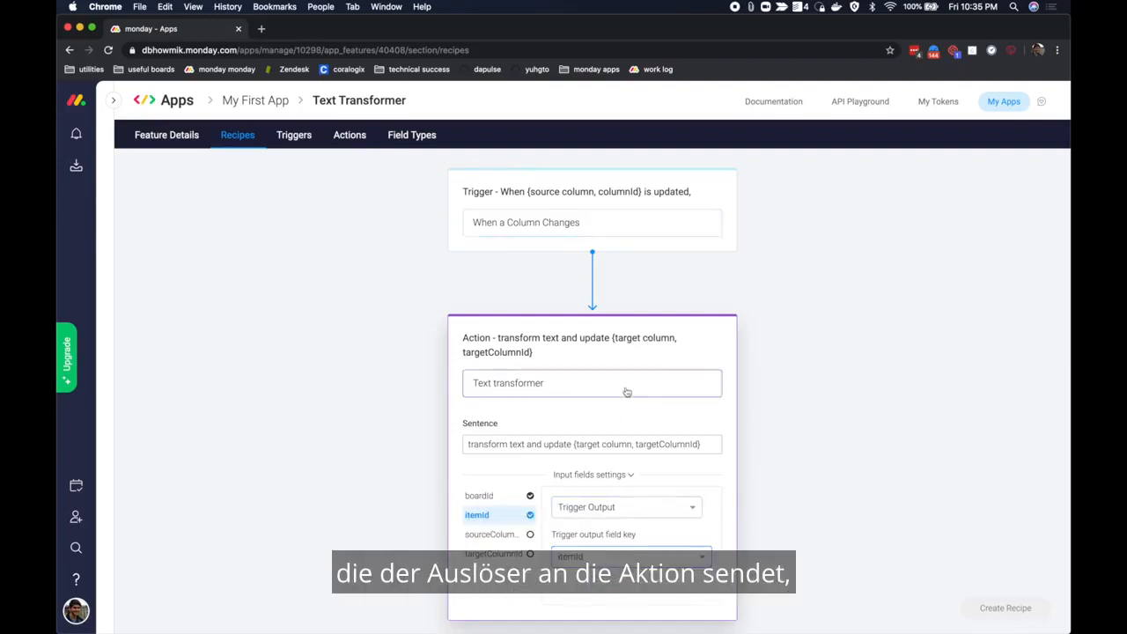
- Set the source of the action's sourceColumnId field to Trigger Output with the output key columnId
left_click(509, 534)
left_click(650, 509)
left_click(634, 556)
left_click(629, 586)
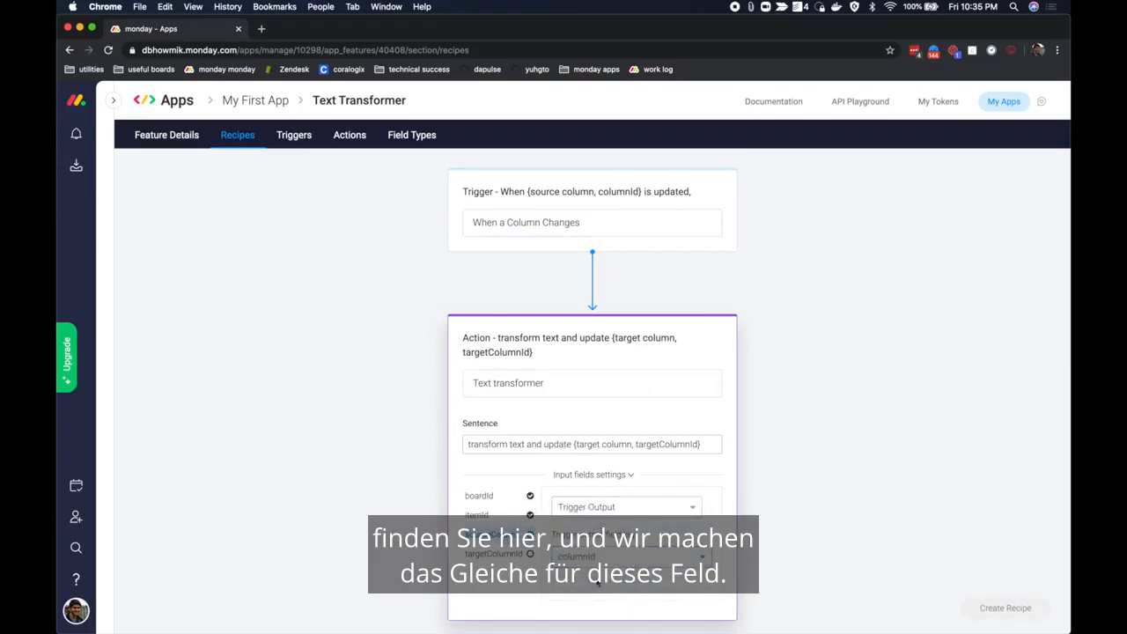
- Set the source of the action's targetColumnId field to Recipe Sentence, allow only Text columns, and create the recipe
left_click(506, 553)
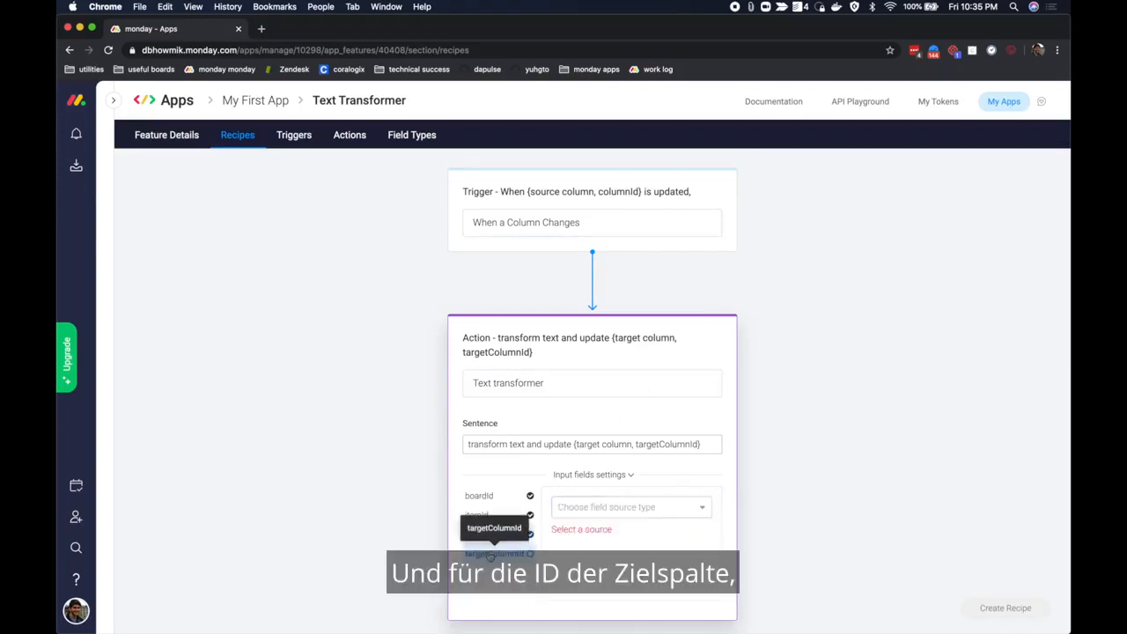
left_click(642, 514)
left_click(632, 531)
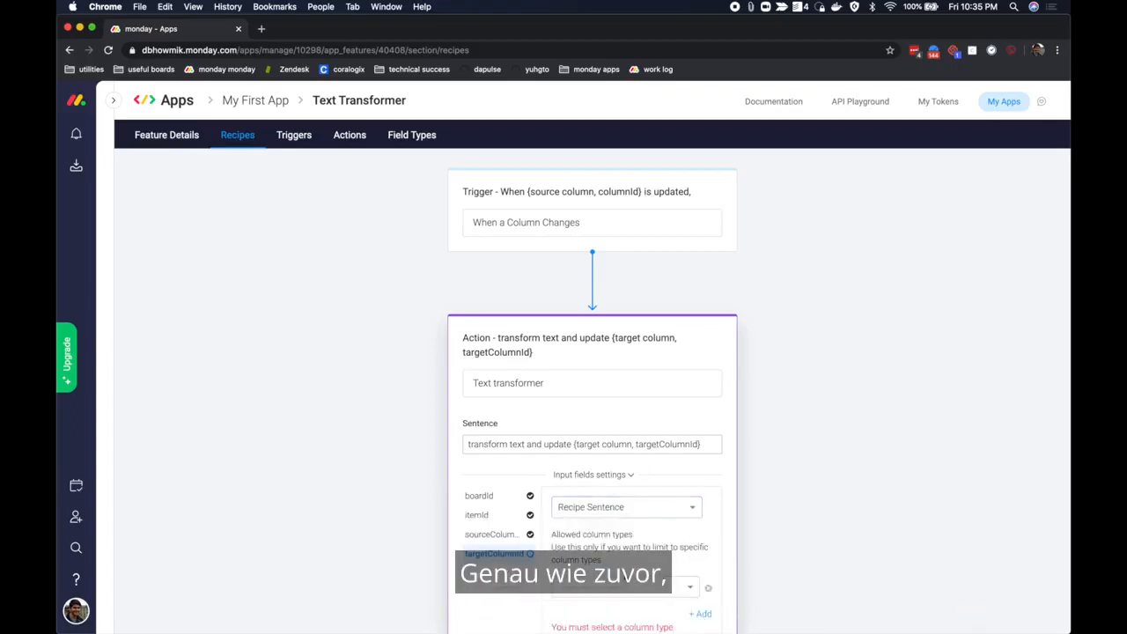
left_click(618, 587)
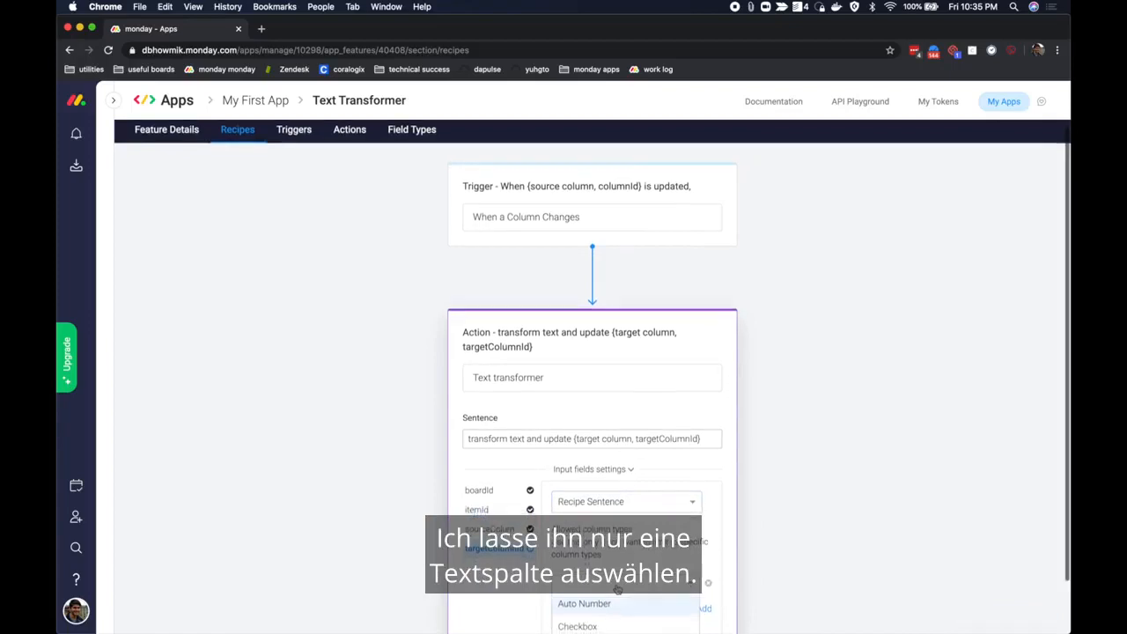
scroll(629, 585, "down", 2)
scroll(642, 582, "down", 5)
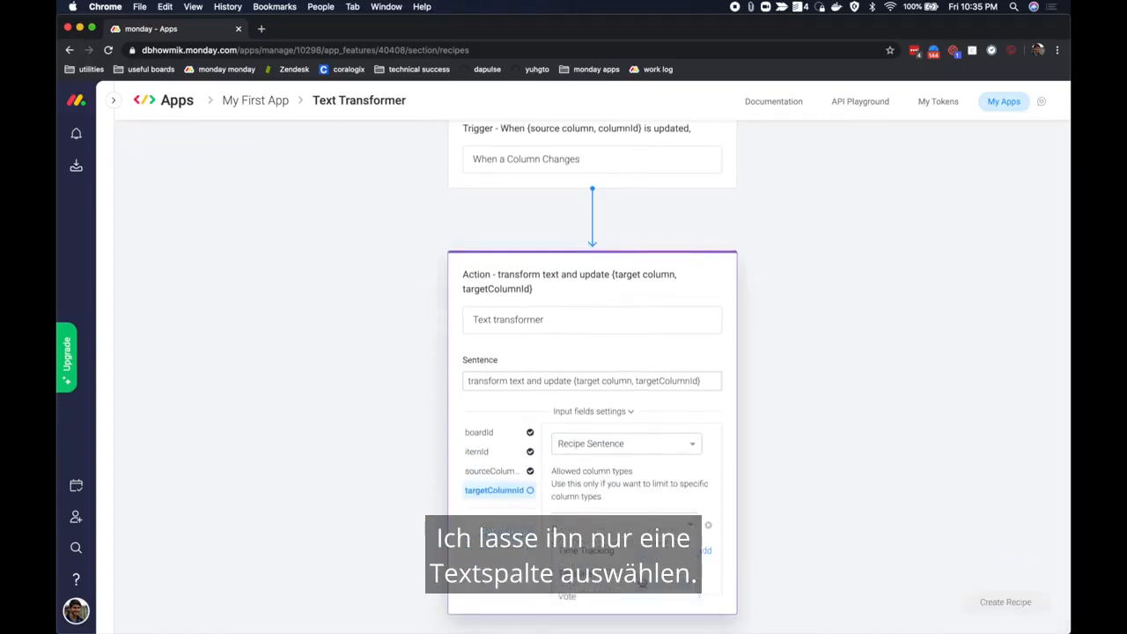
left_click(639, 566)
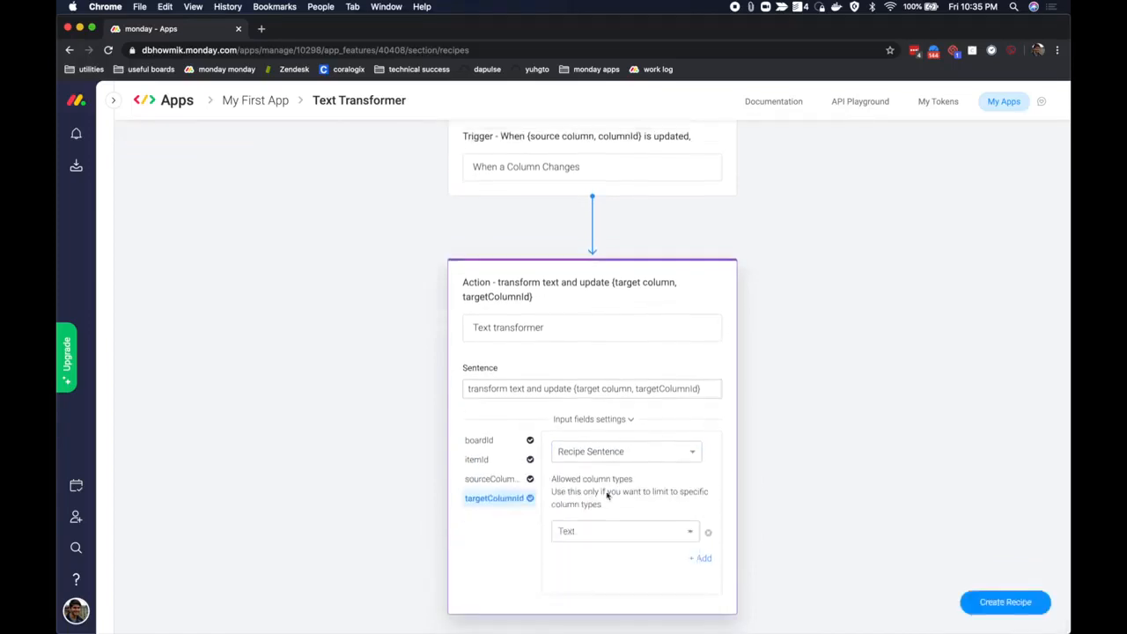
left_click(1025, 609)
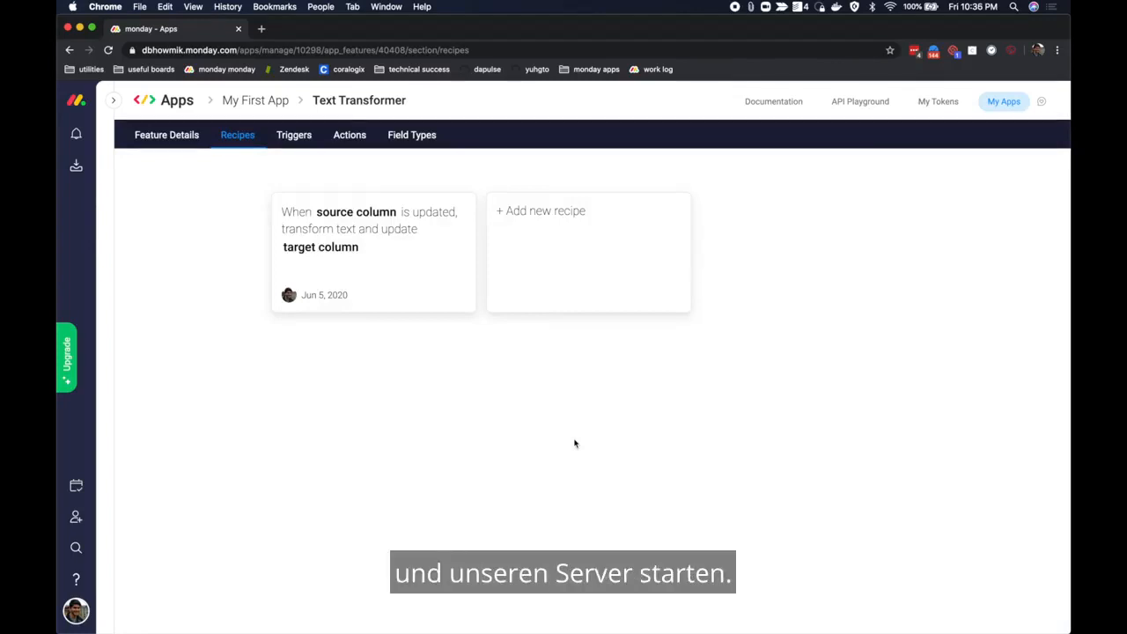
- Switch to the .env file in Sublime Text and place the cursor after MONDAY_SIGNING_SECRET=
key("ctrl+Up")
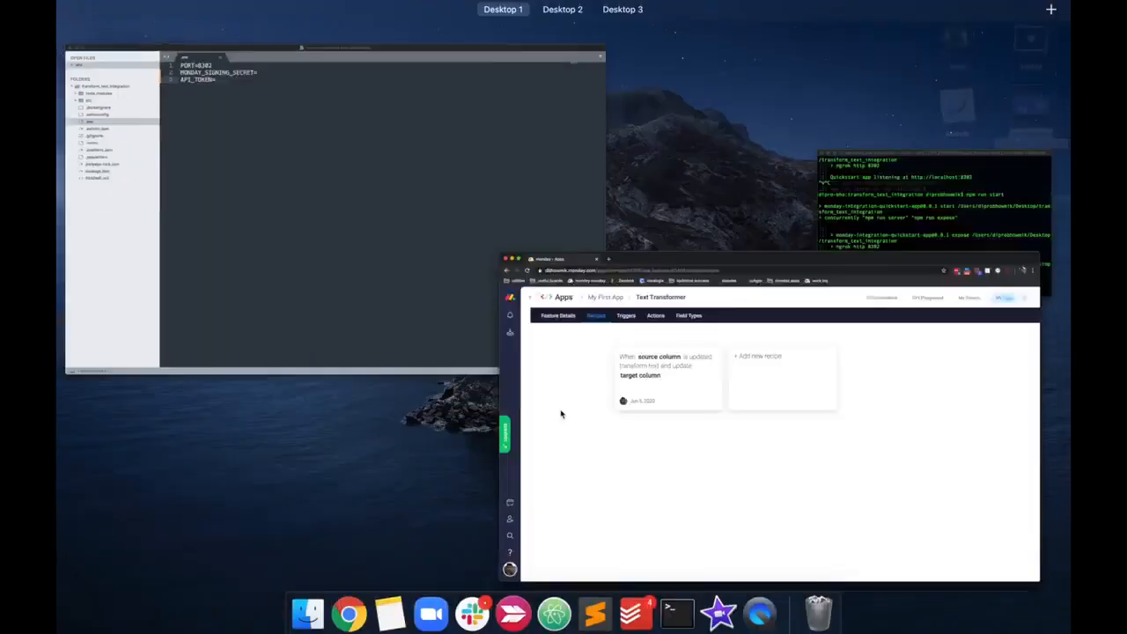
left_click(339, 277)
left_click(444, 71)
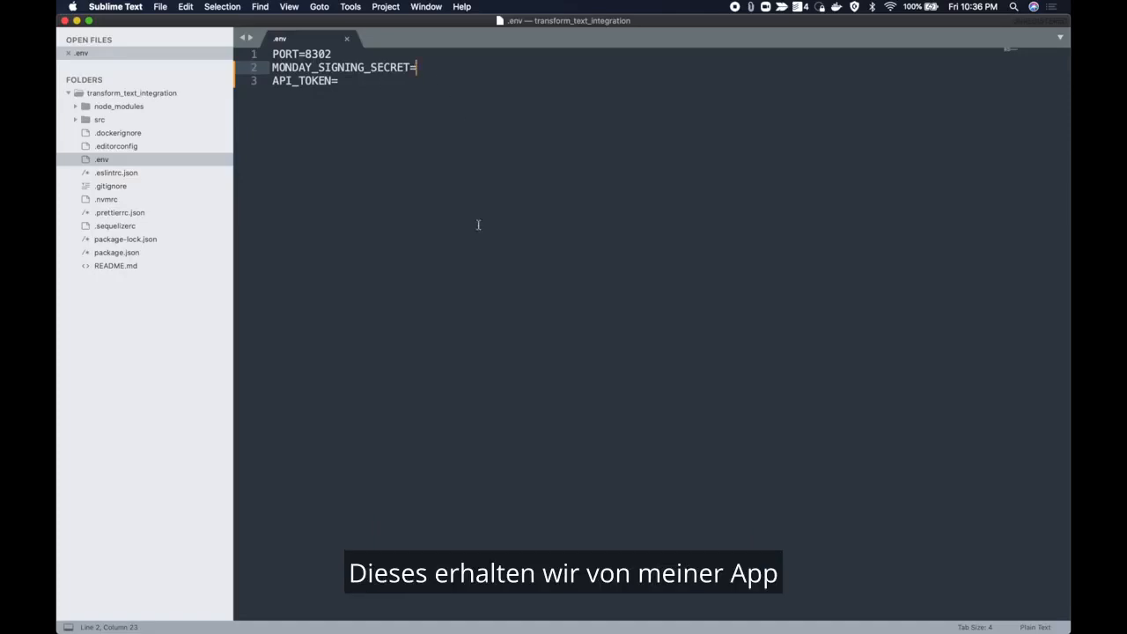
- Switch back to Chrome, look through My First App's basic information for the app credentials, and open the personal API tokens page
key("ctrl+Up")
left_click(390, 265)
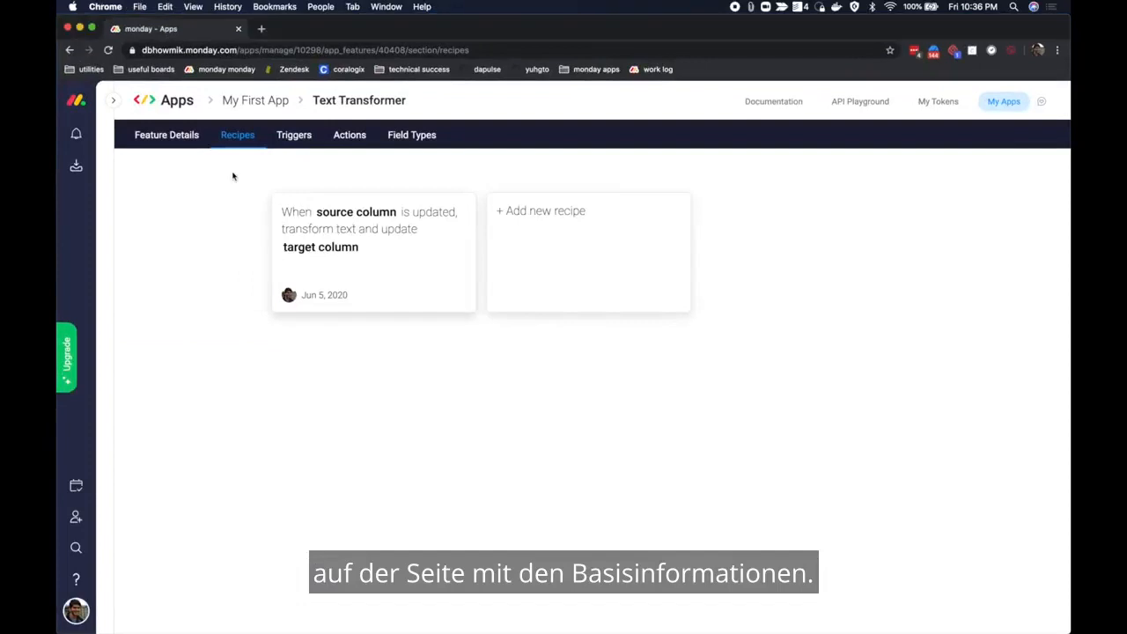
left_click(255, 100)
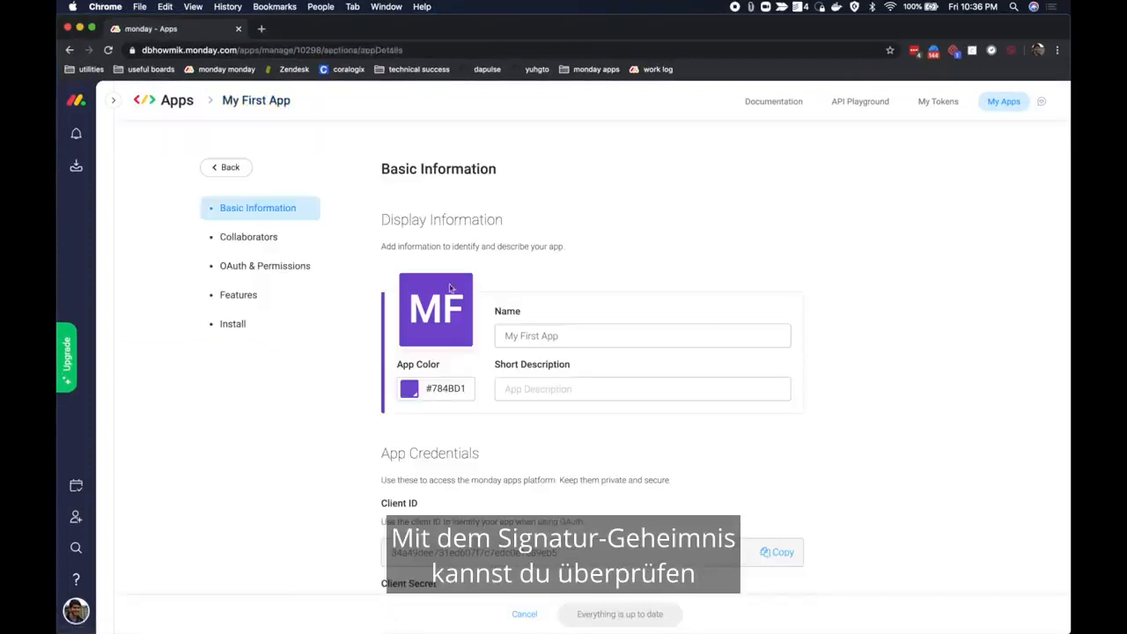
scroll(493, 405, "down", 5)
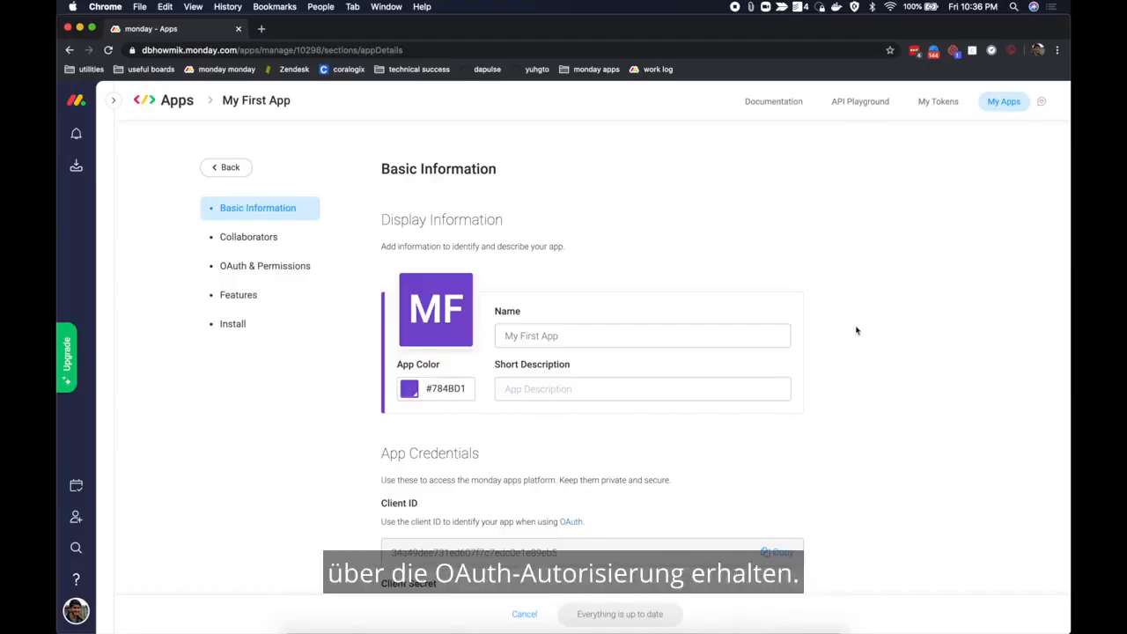
left_click(935, 103)
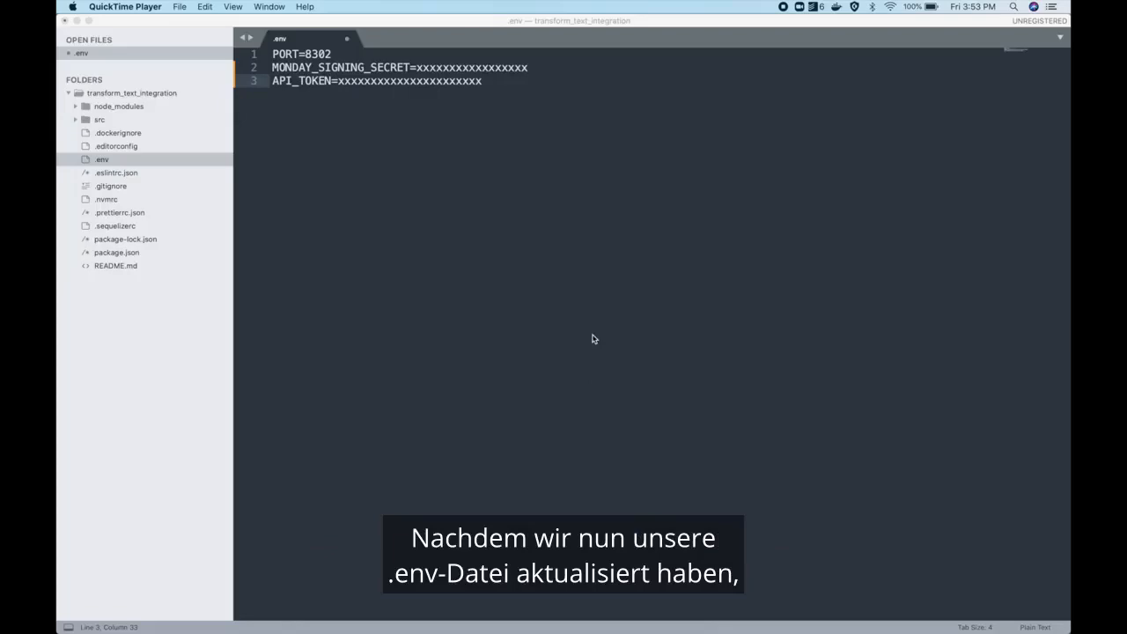
- Switch to the Terminal in the transform_text_integration folder and start the server with npm run start
left_click(593, 338)
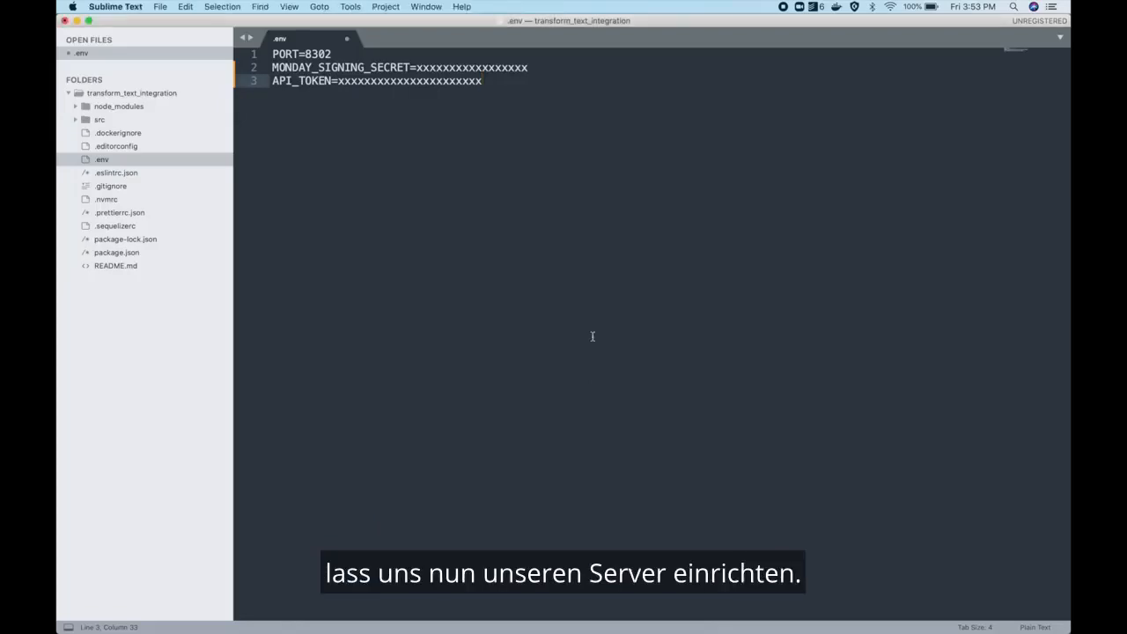
key("ctrl+Up")
left_click(904, 435)
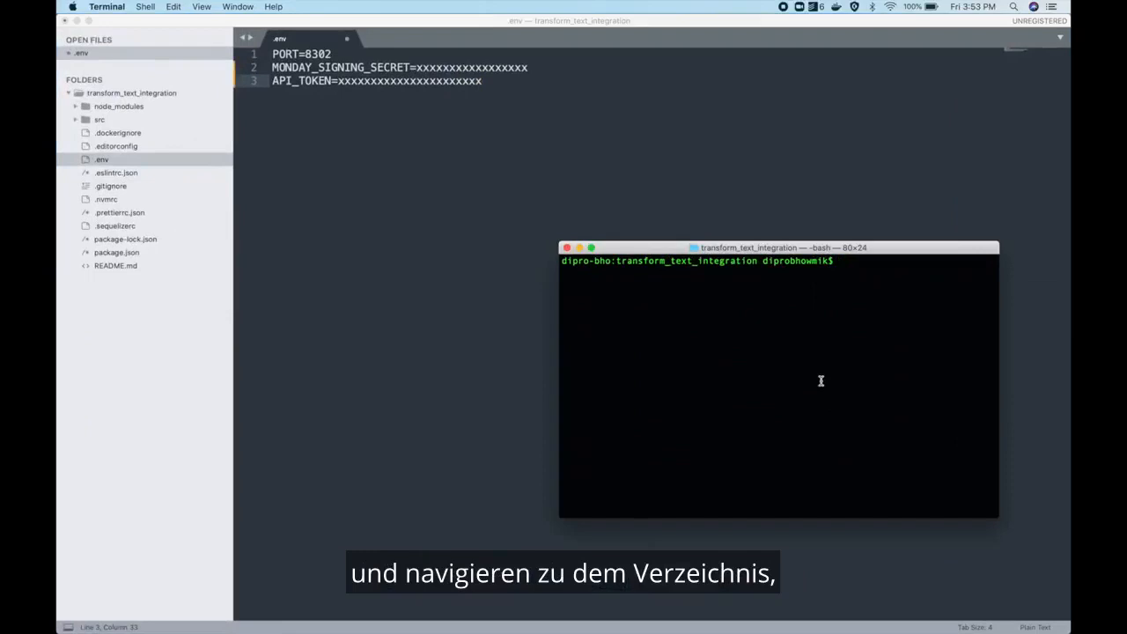
type("npm run star")
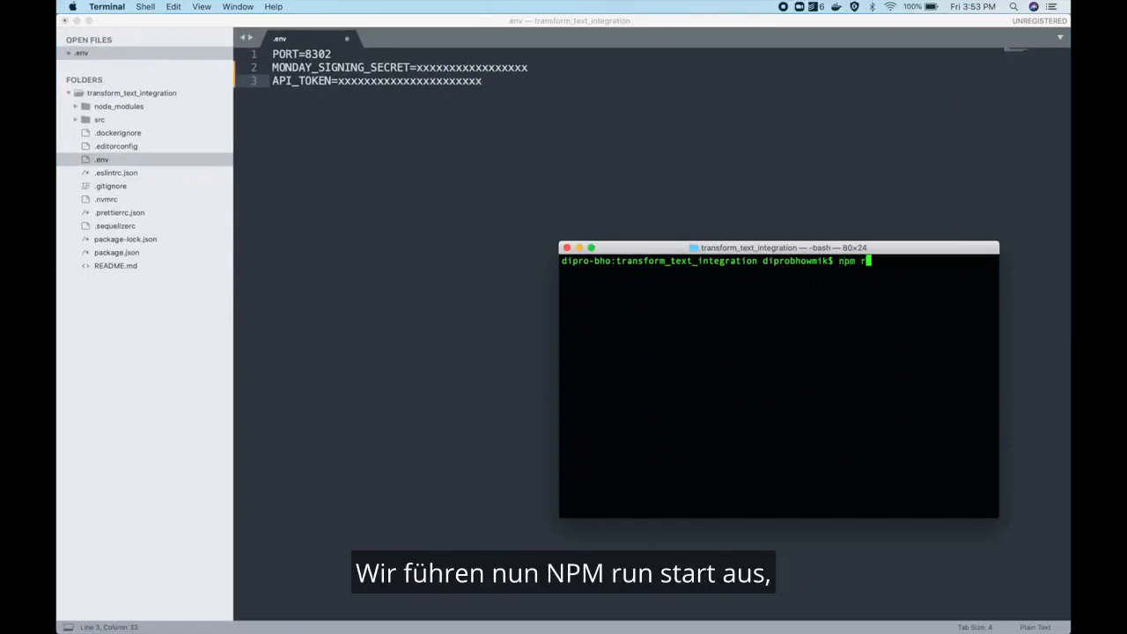
type("t")
key("Return")
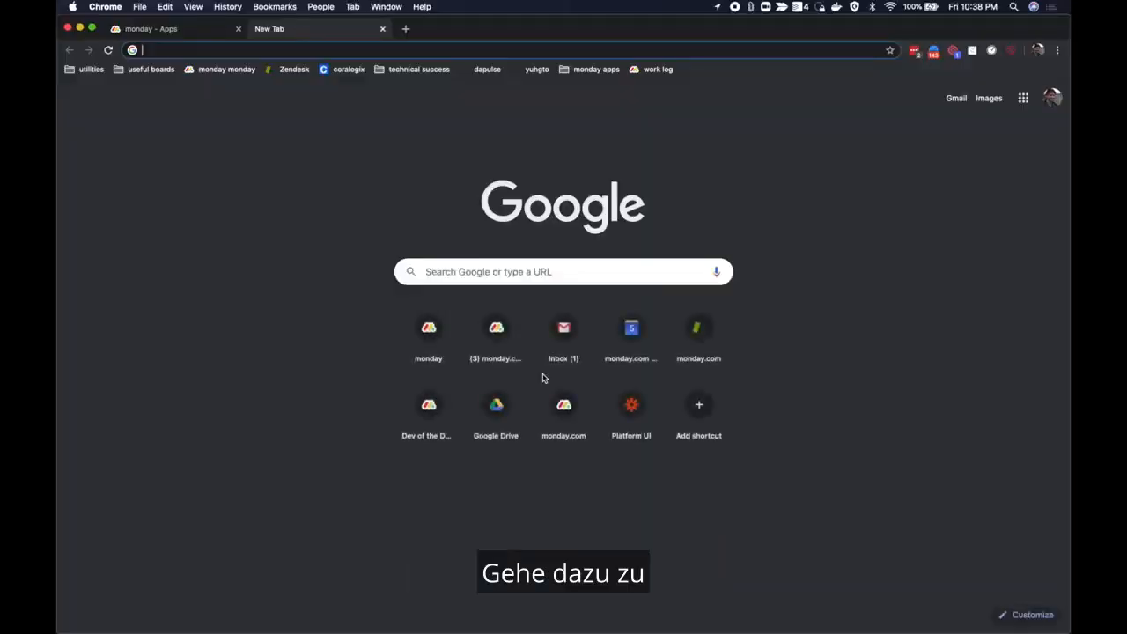
- Load localhost:4040/status in the new Chrome tab and select the https tunnel URL for copying
type("local")
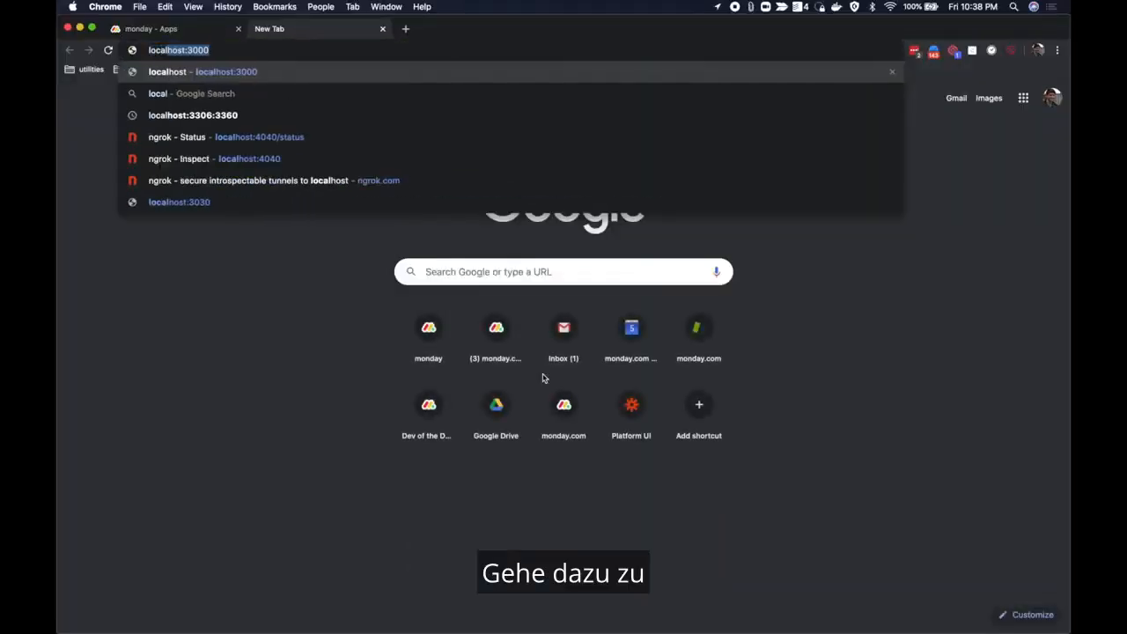
type("host:4040/")
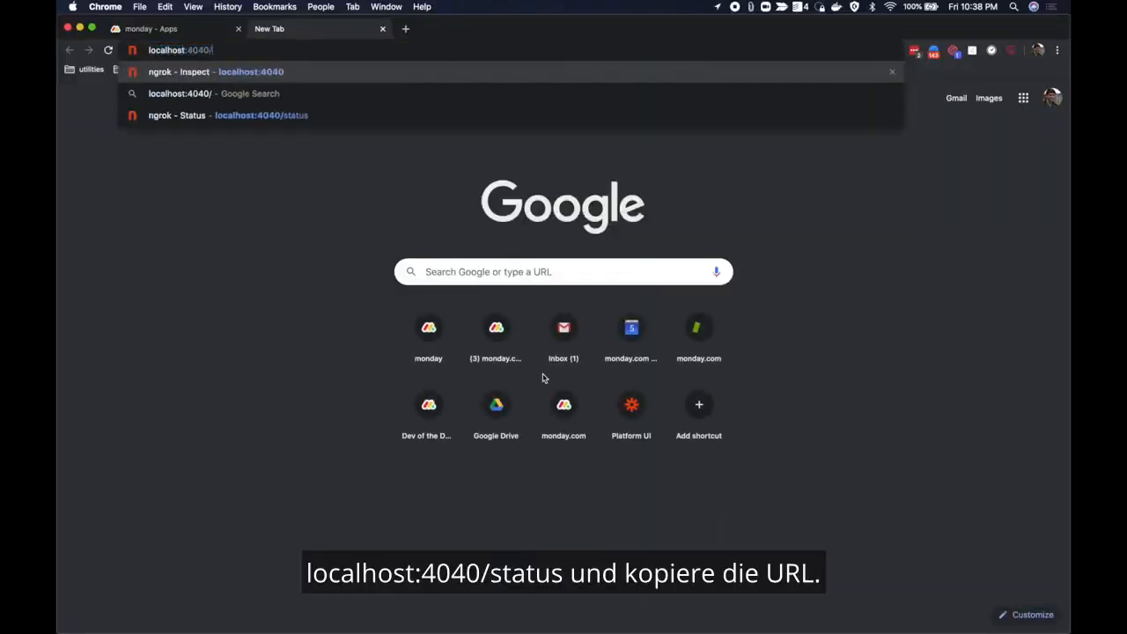
type("status")
key("Return")
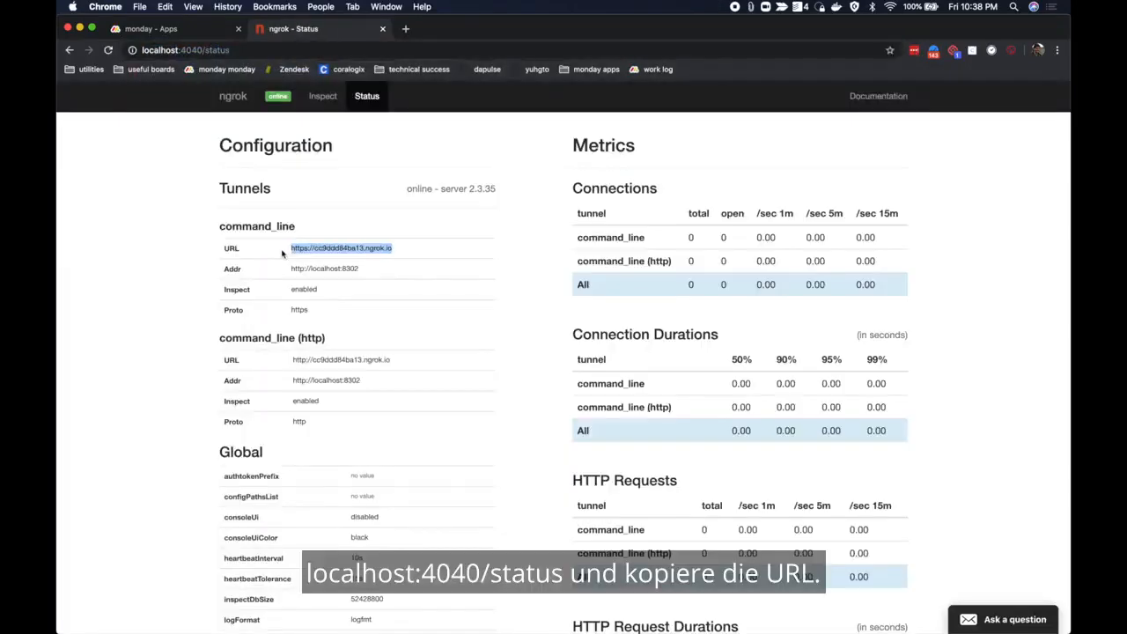
- Return to the monday Apps page and open the list of actions of My First App's Text Transformer feature
left_click(152, 29)
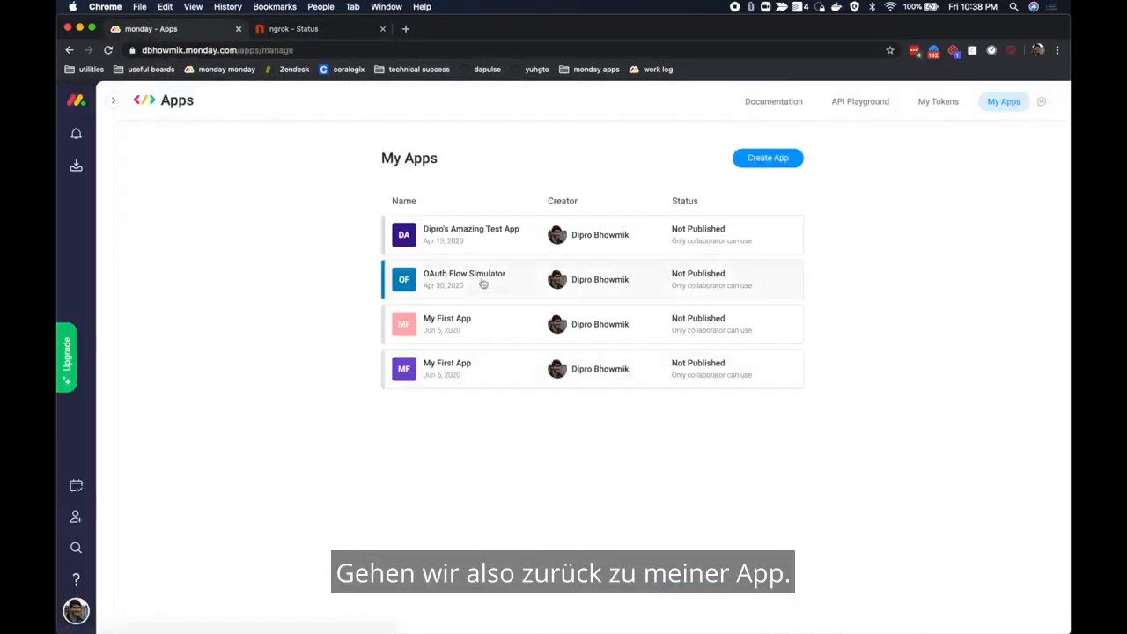
left_click(510, 379)
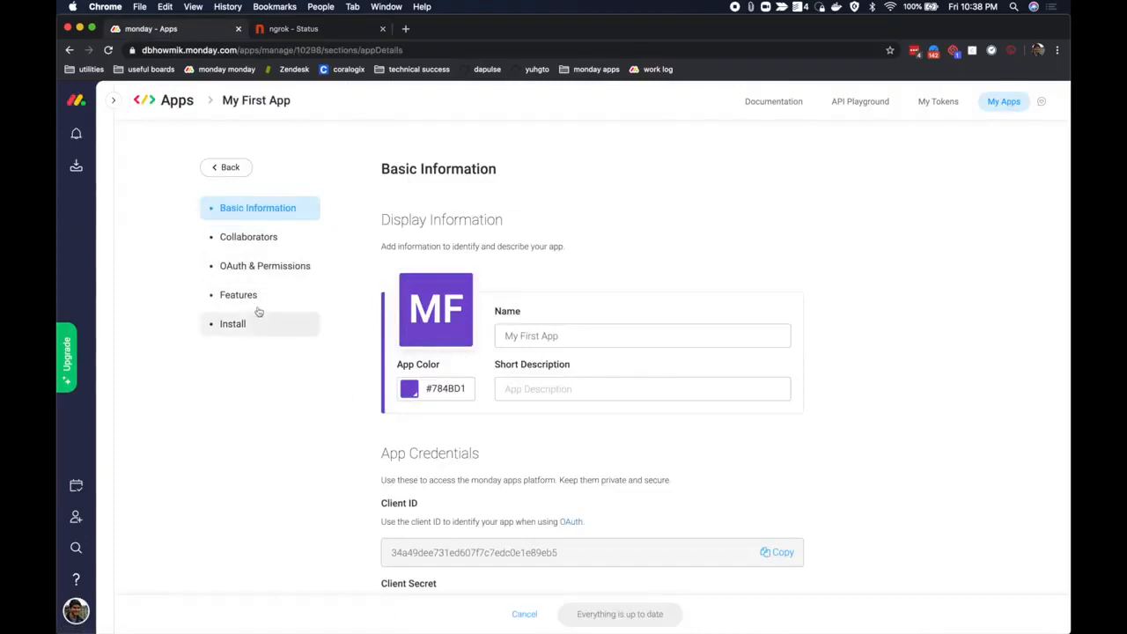
left_click(227, 298)
left_click(482, 295)
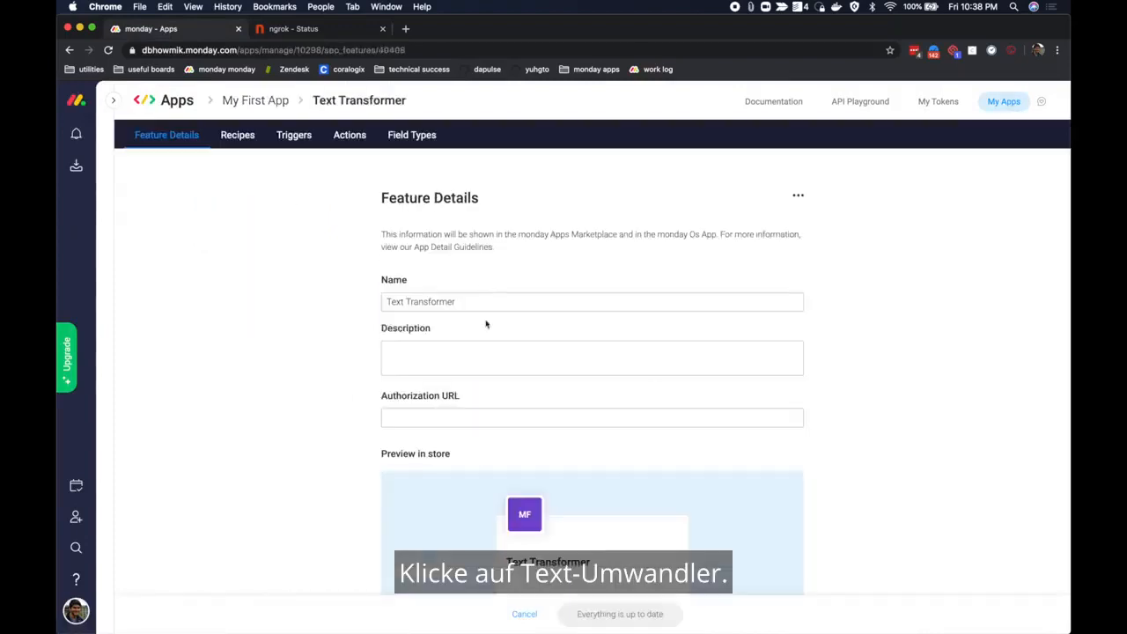
left_click(350, 135)
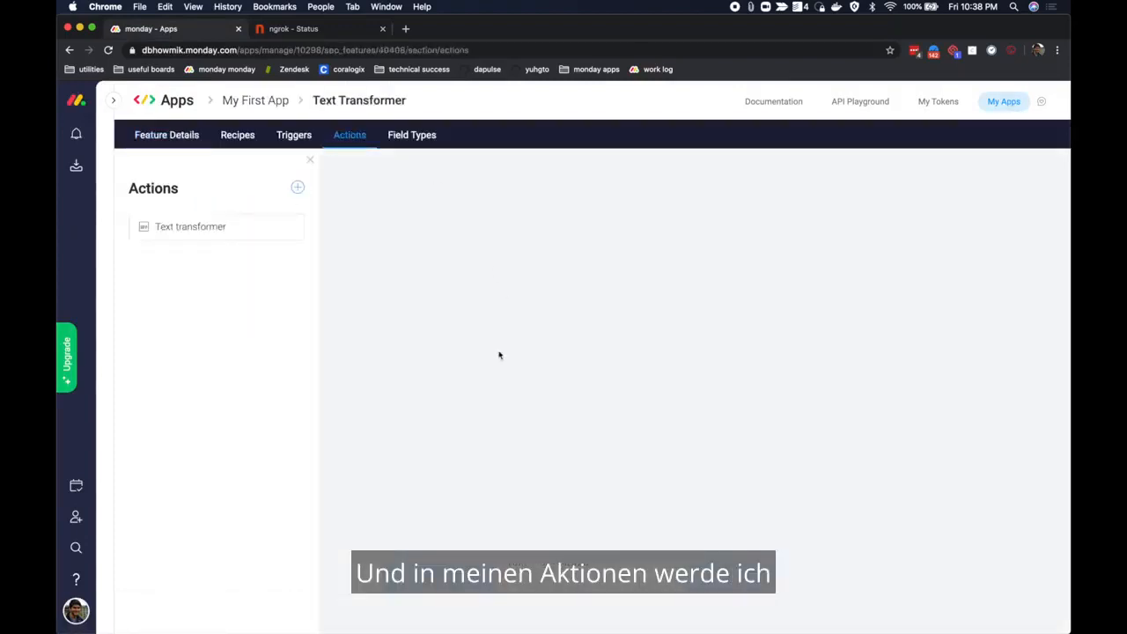
left_click(224, 235)
triple_click(587, 322)
type("https://cc9ddd84ba13.ngrok.io")
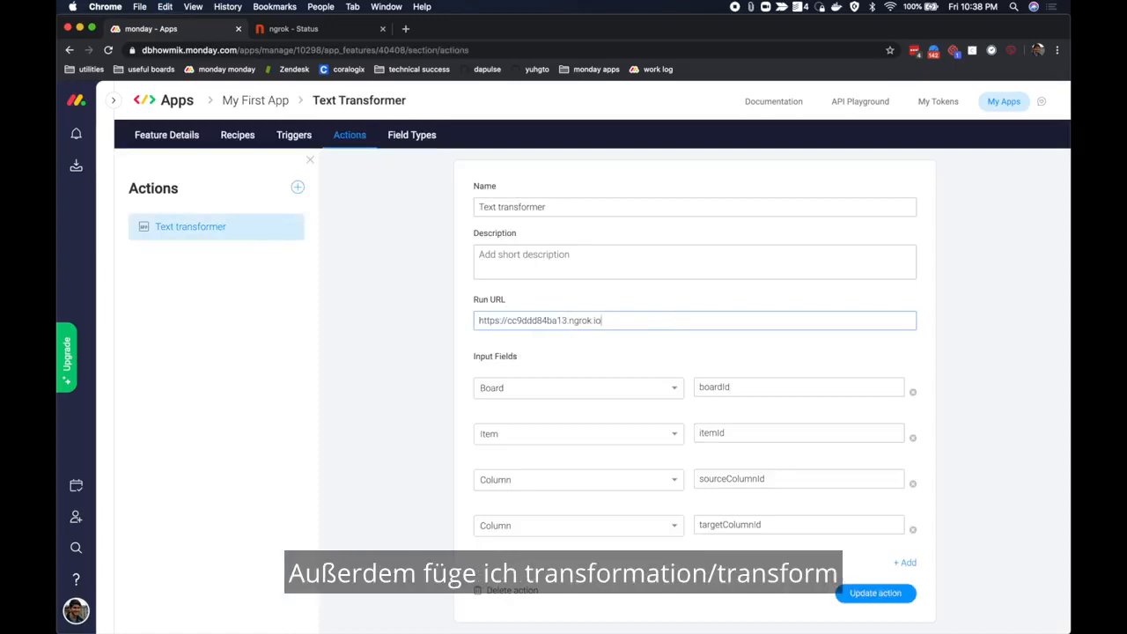
type("treaansoormation")
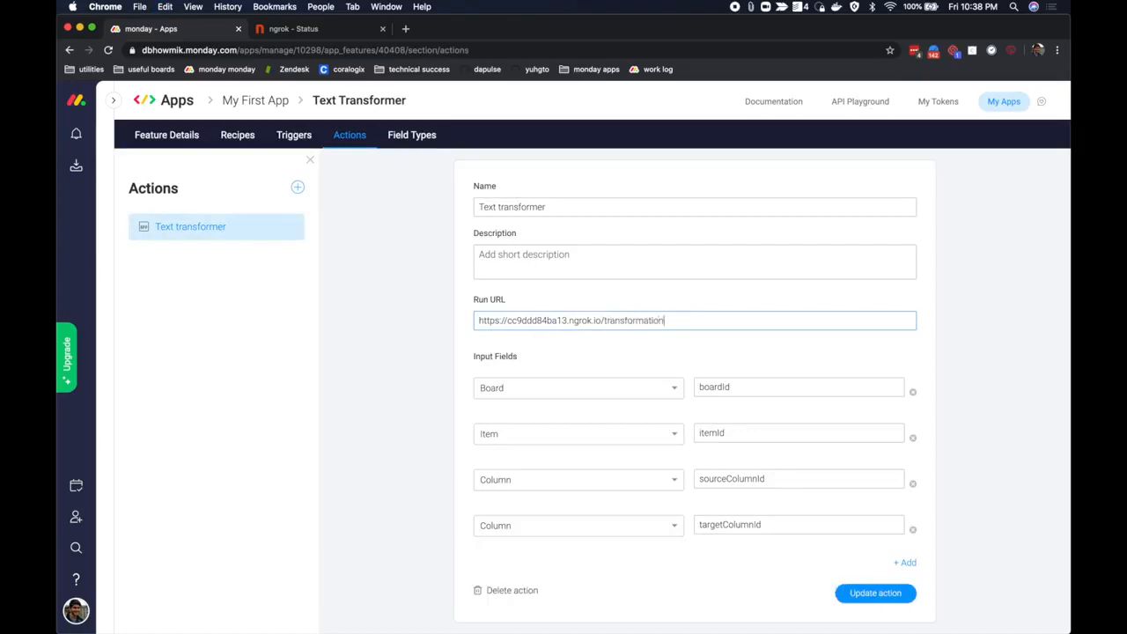
type("/tansform")
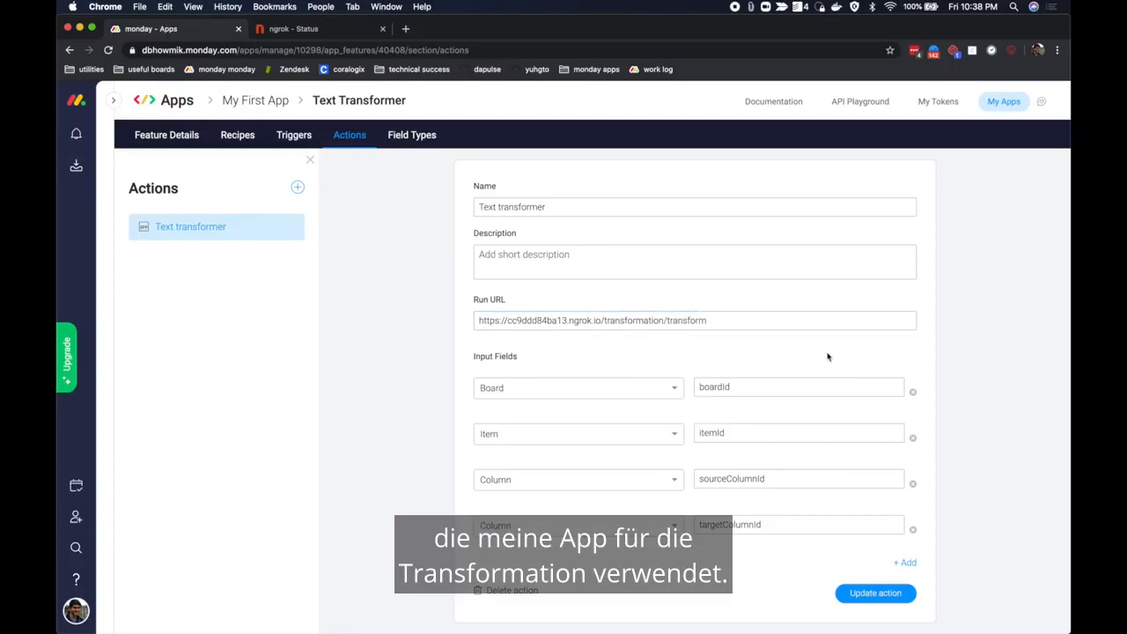
left_click(875, 593)
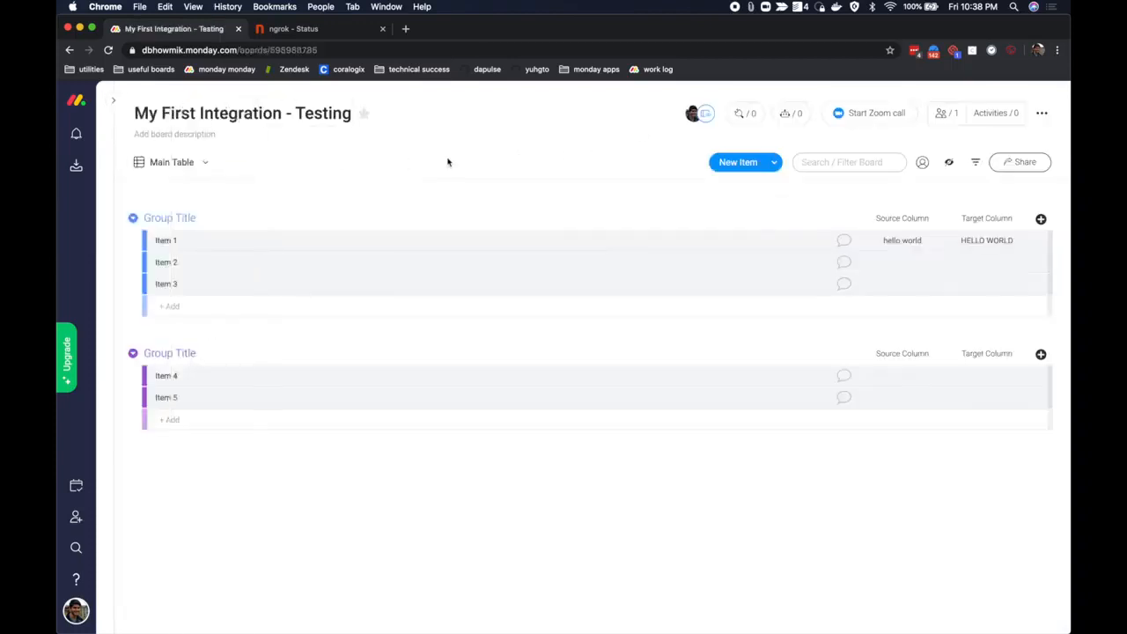
- Find the Text Transformer app among the testing board's integrations and open its source-to-target column recipe
left_click(746, 117)
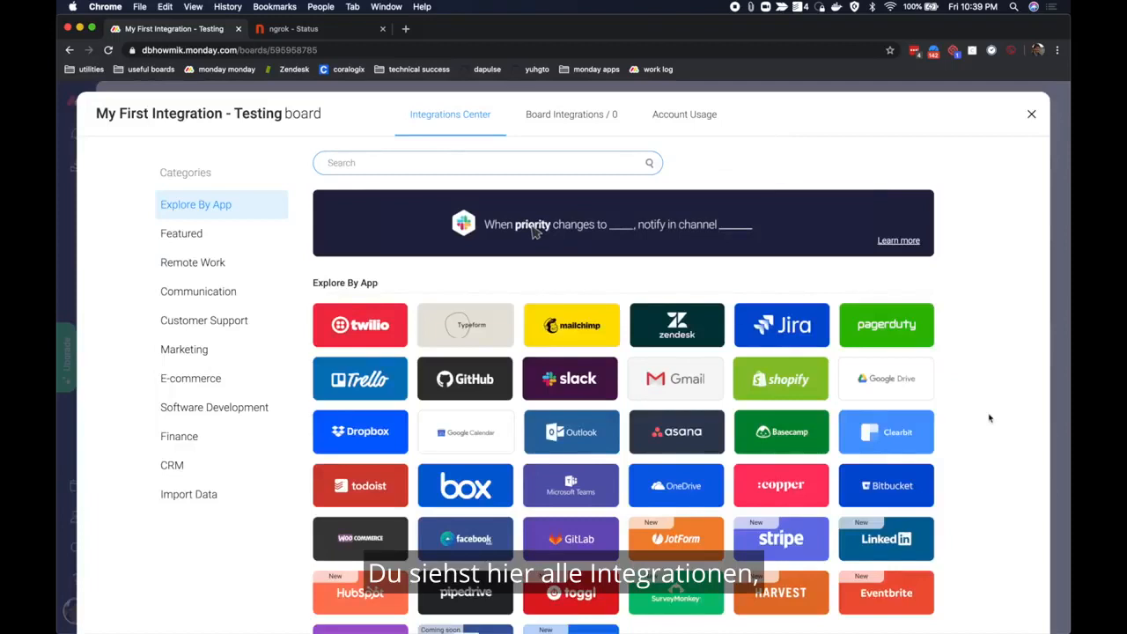
scroll(989, 418, "down", 5)
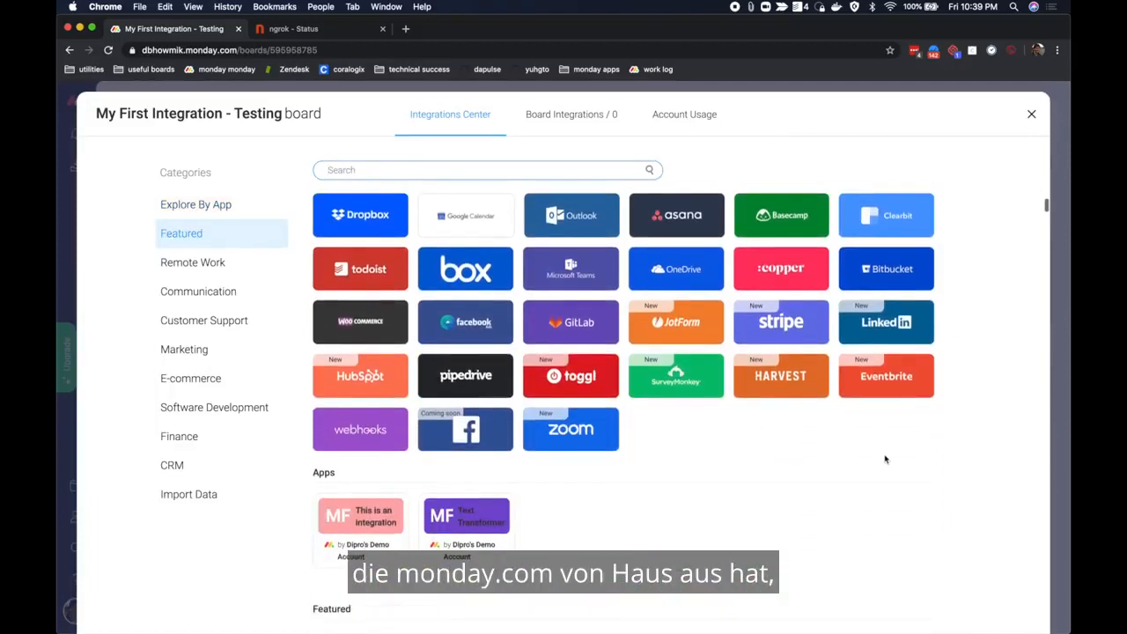
scroll(886, 459, "down", 1)
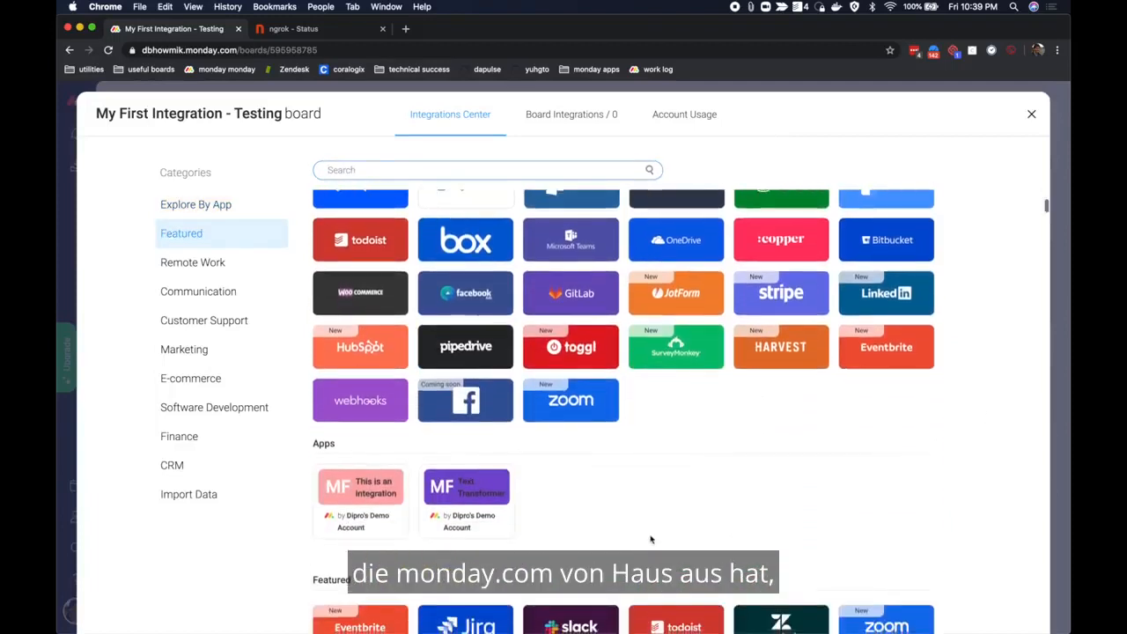
left_click(483, 494)
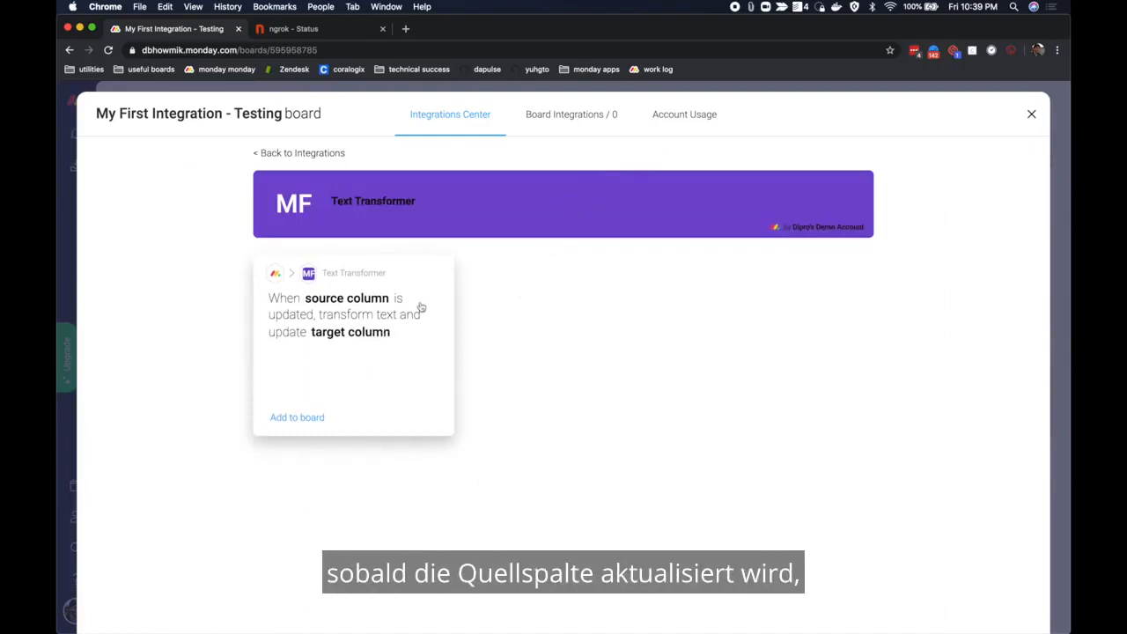
left_click(417, 358)
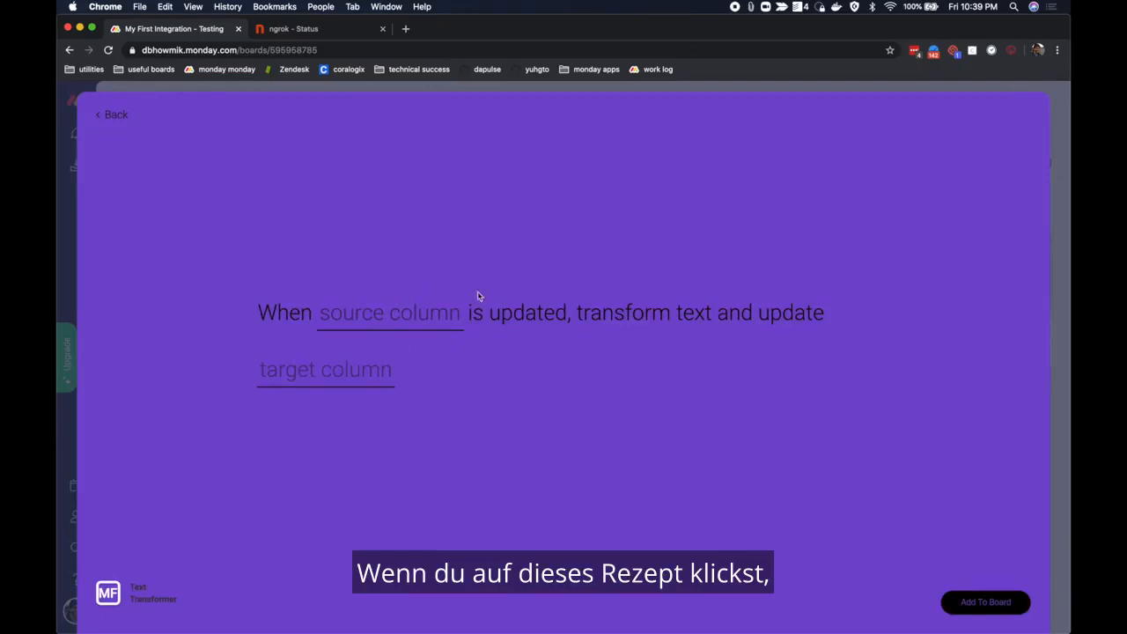
- Set the recipe's source to Source Column and its target to Target Column, and add the recipe to the board
left_click(413, 325)
left_click(410, 370)
left_click(329, 377)
left_click(358, 454)
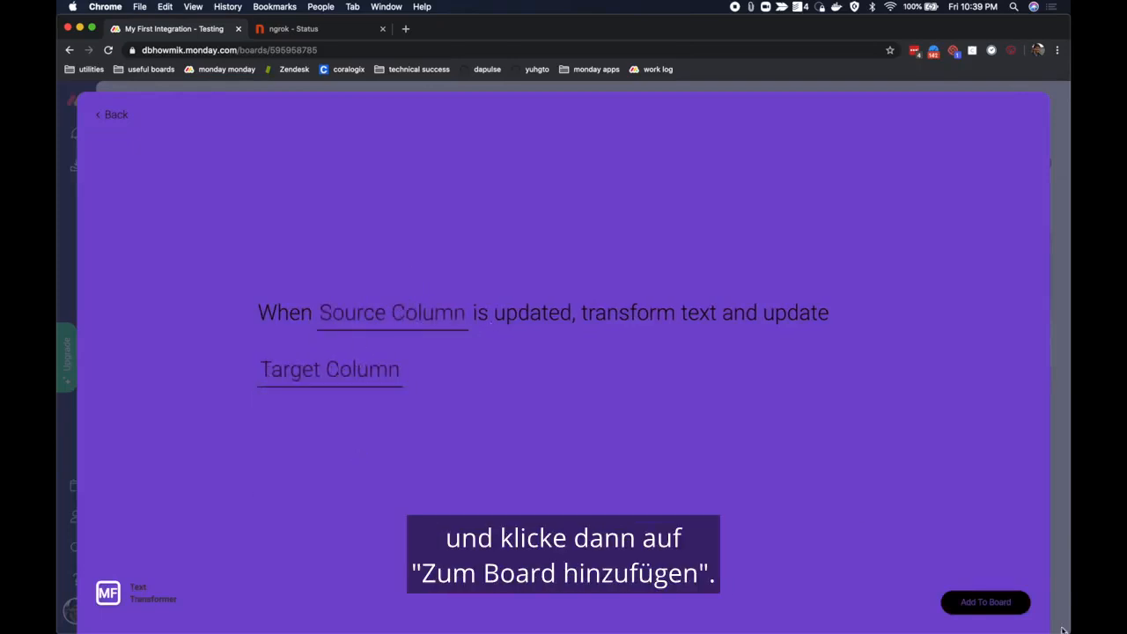
left_click(1001, 611)
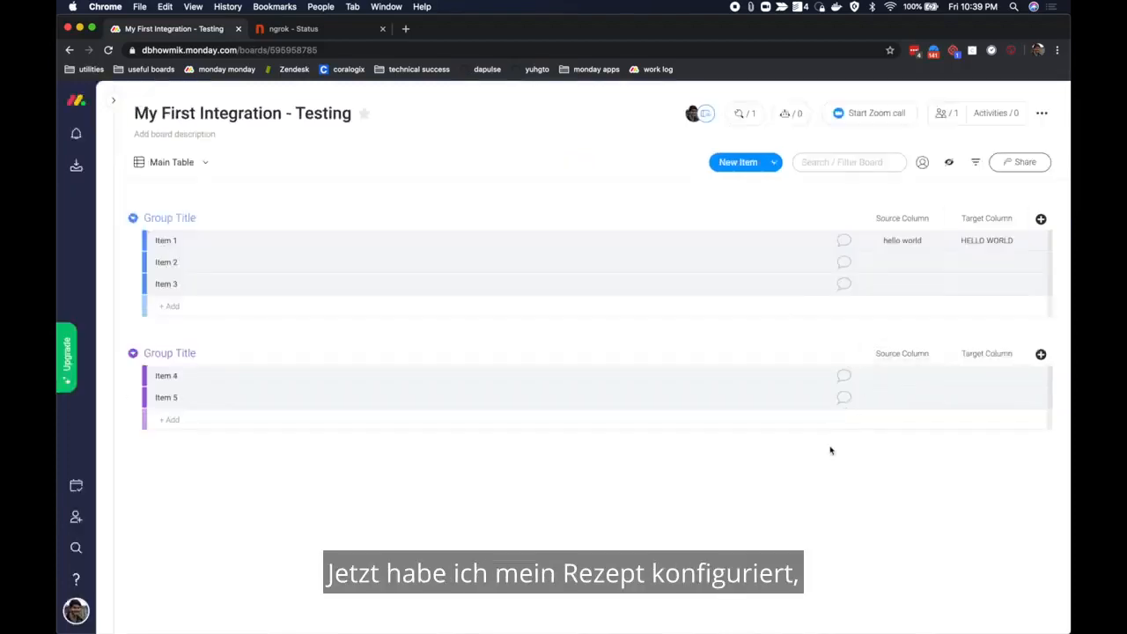
- Enter "we did it!" in the Source Column of Item 2 to test the recipe
left_click(905, 262)
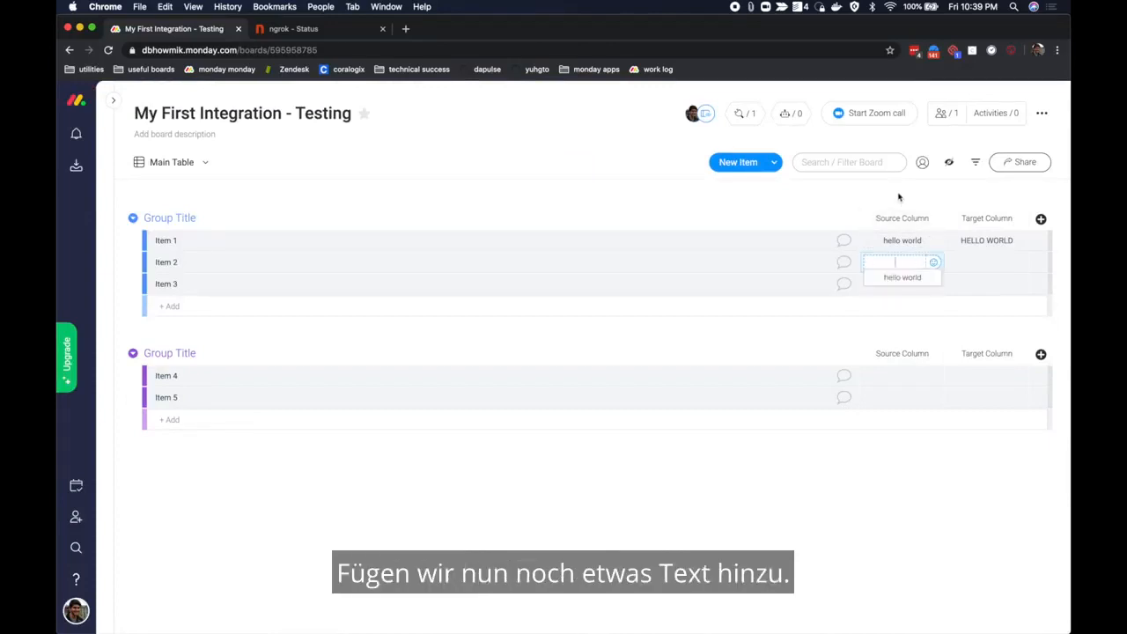
type("we did it!")
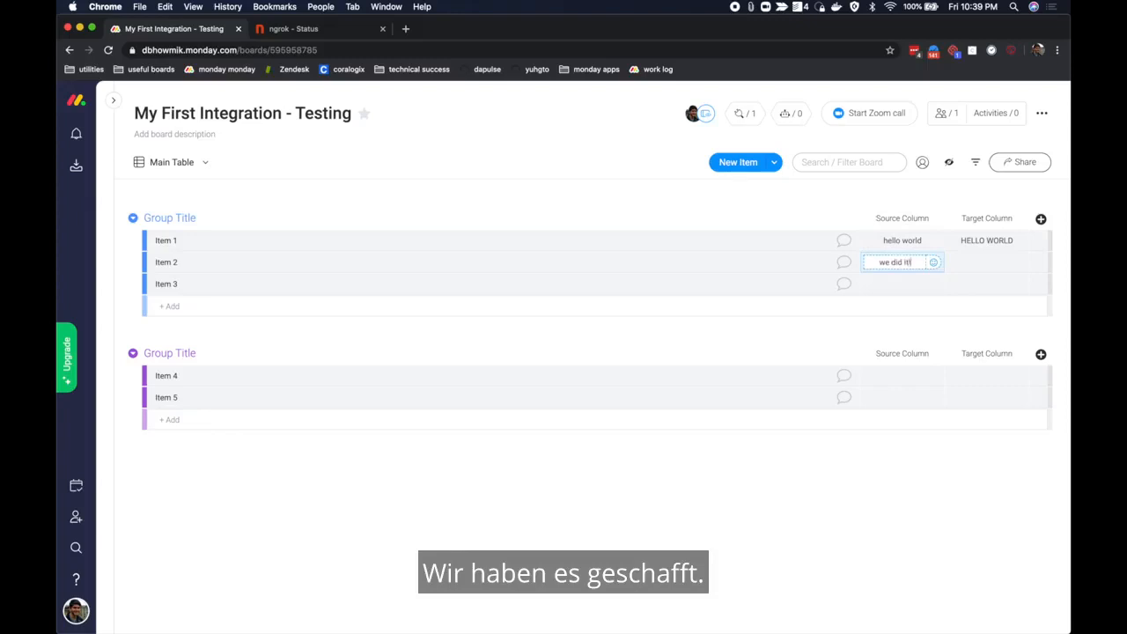
key("Return")
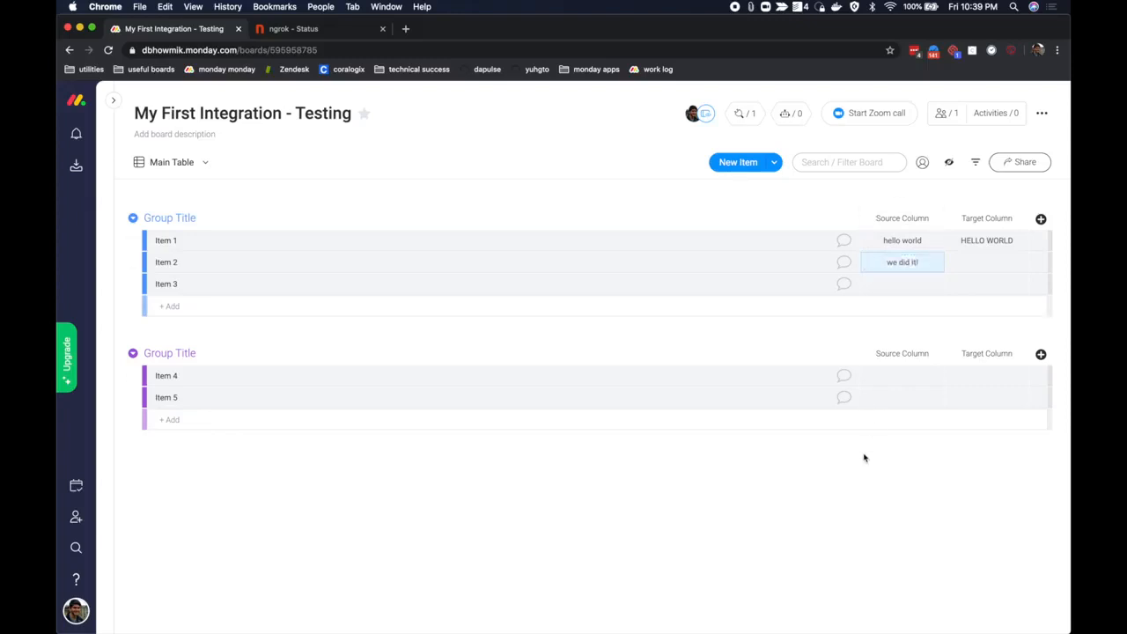